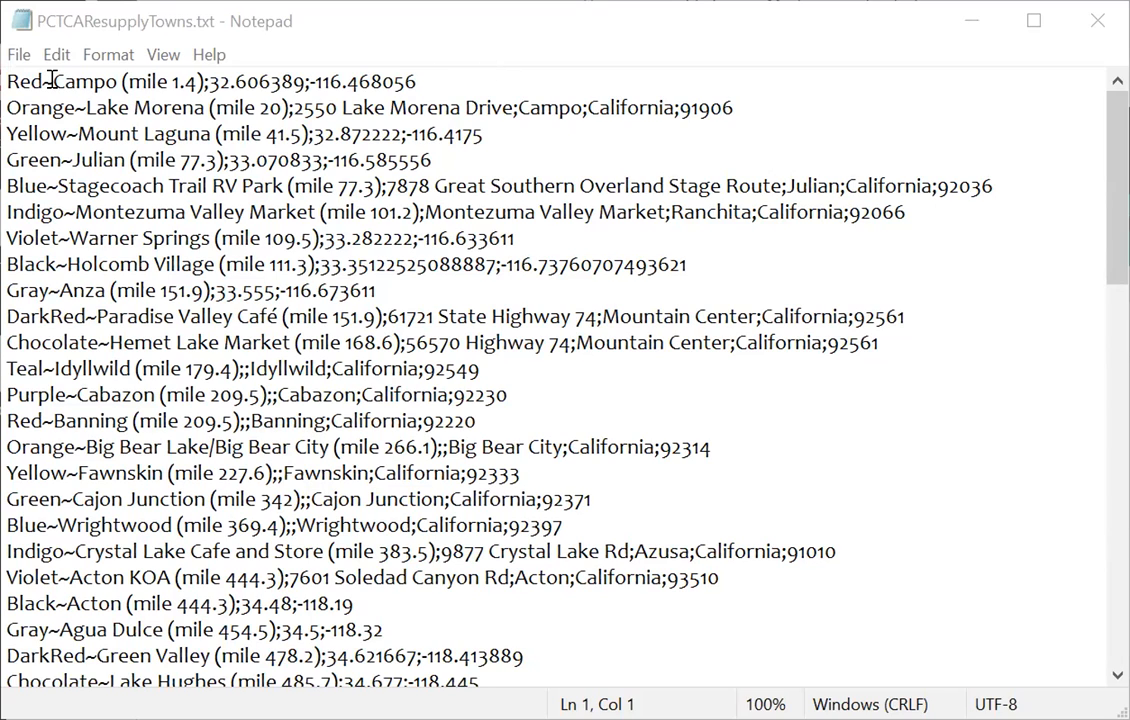
Examine the colour prefix, the location name with its mile marker, and the coordinates in the Campo line.
{"action": "left_click_drag", "start_coordinate": [51, 80], "coordinate": [11, 80]}
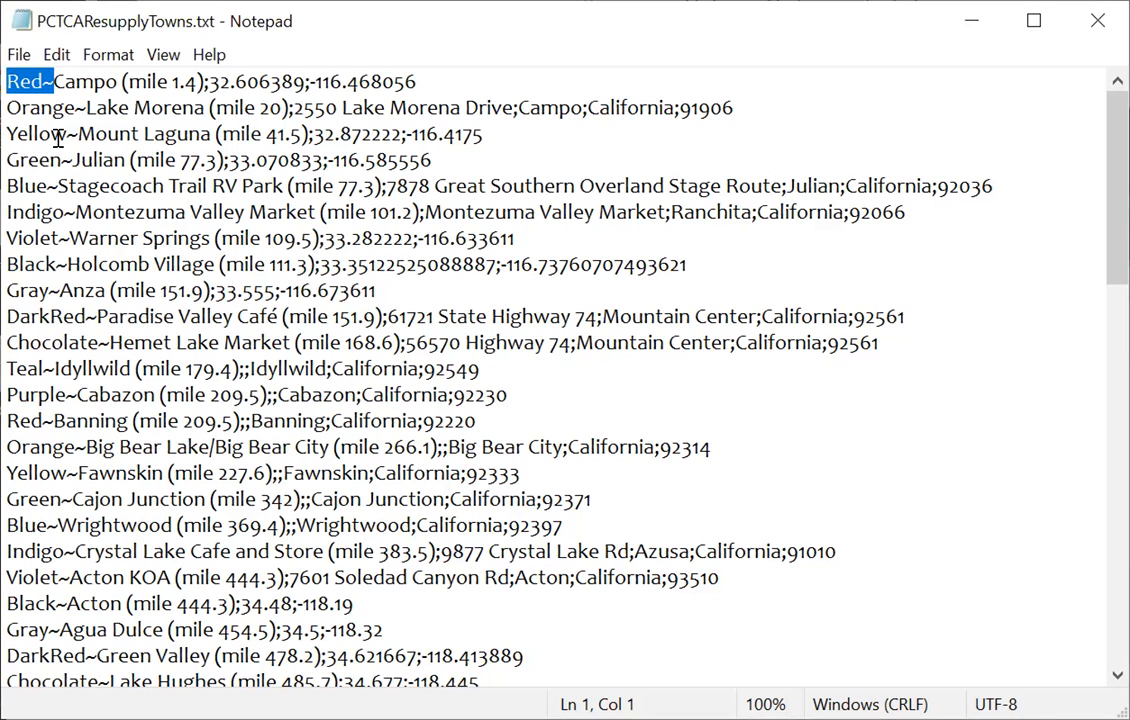
{"action": "left_click", "coordinate": [12, 107]}
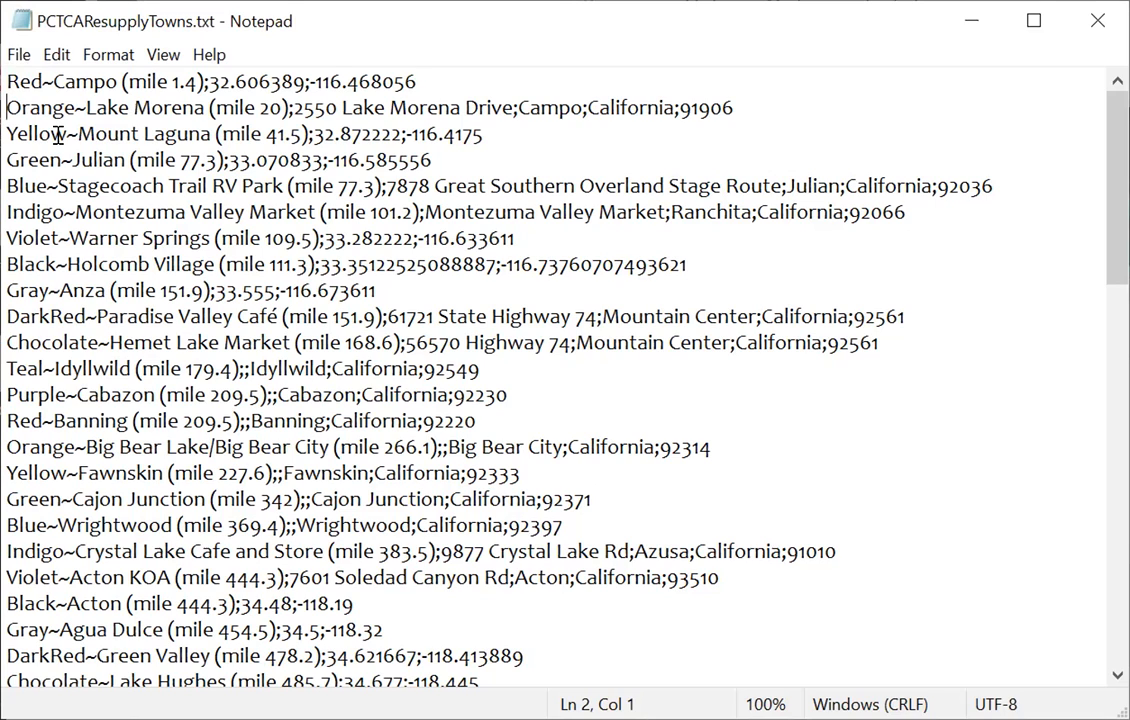
{"action": "left_click", "coordinate": [10, 81]}
{"action": "left_click_drag", "start_coordinate": [10, 81], "coordinate": [440, 64]}
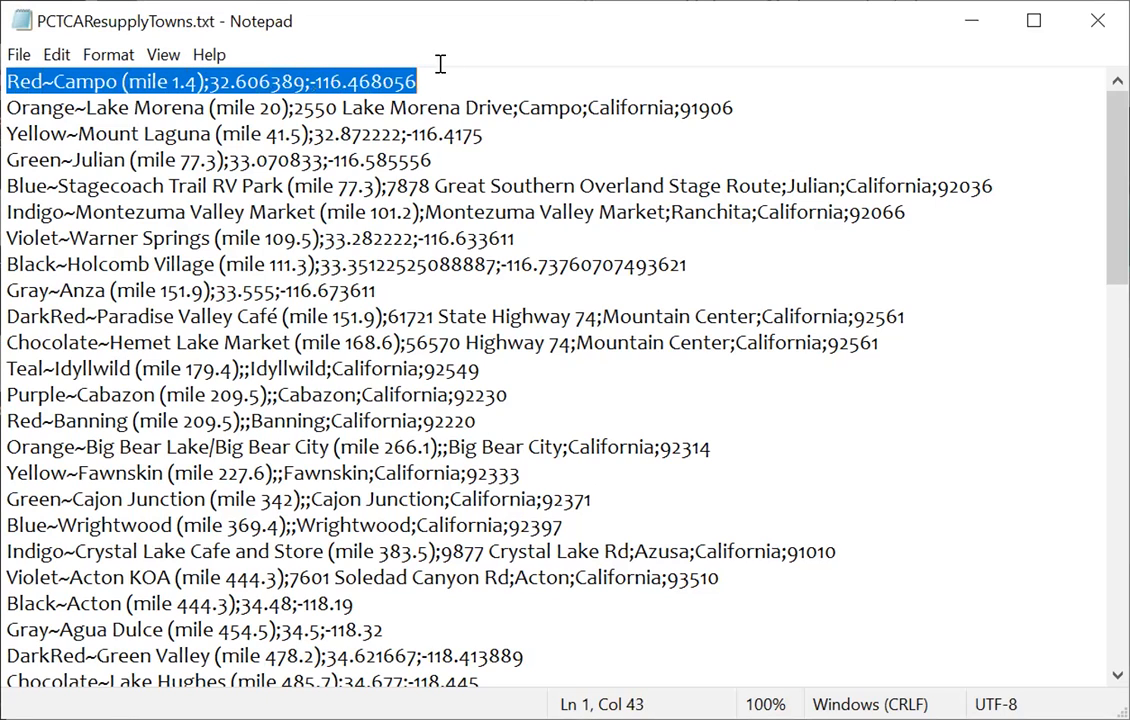
{"action": "left_click", "coordinate": [402, 128]}
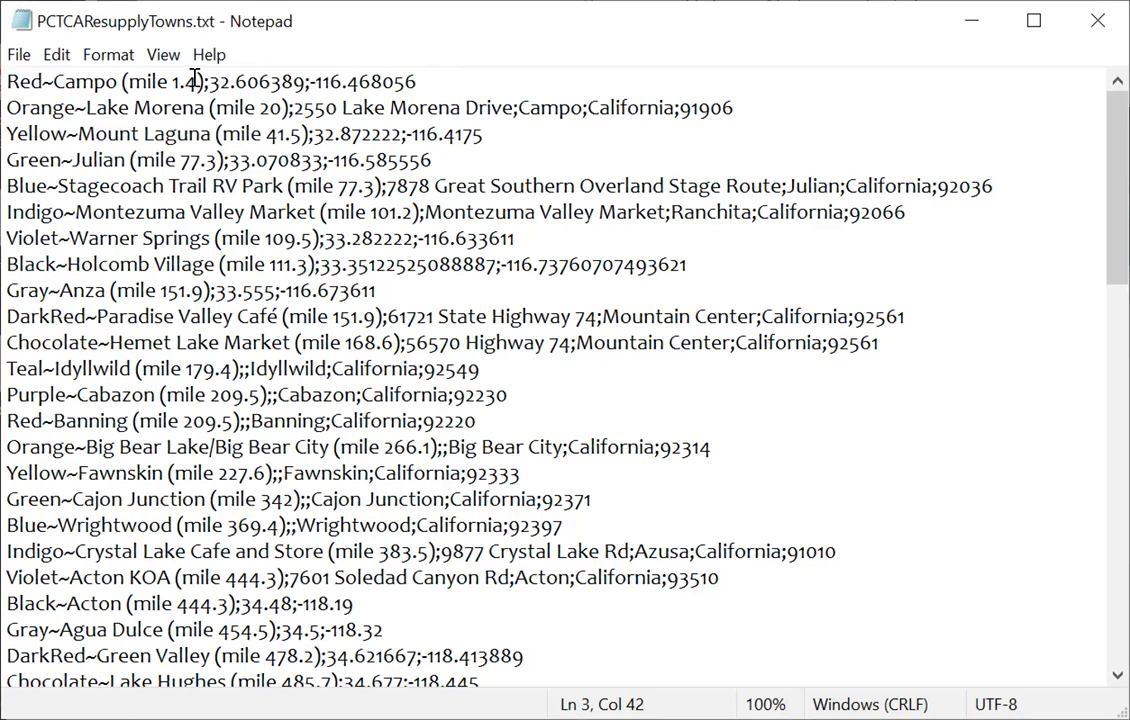
{"action": "left_click_drag", "start_coordinate": [48, 83], "coordinate": [203, 82]}
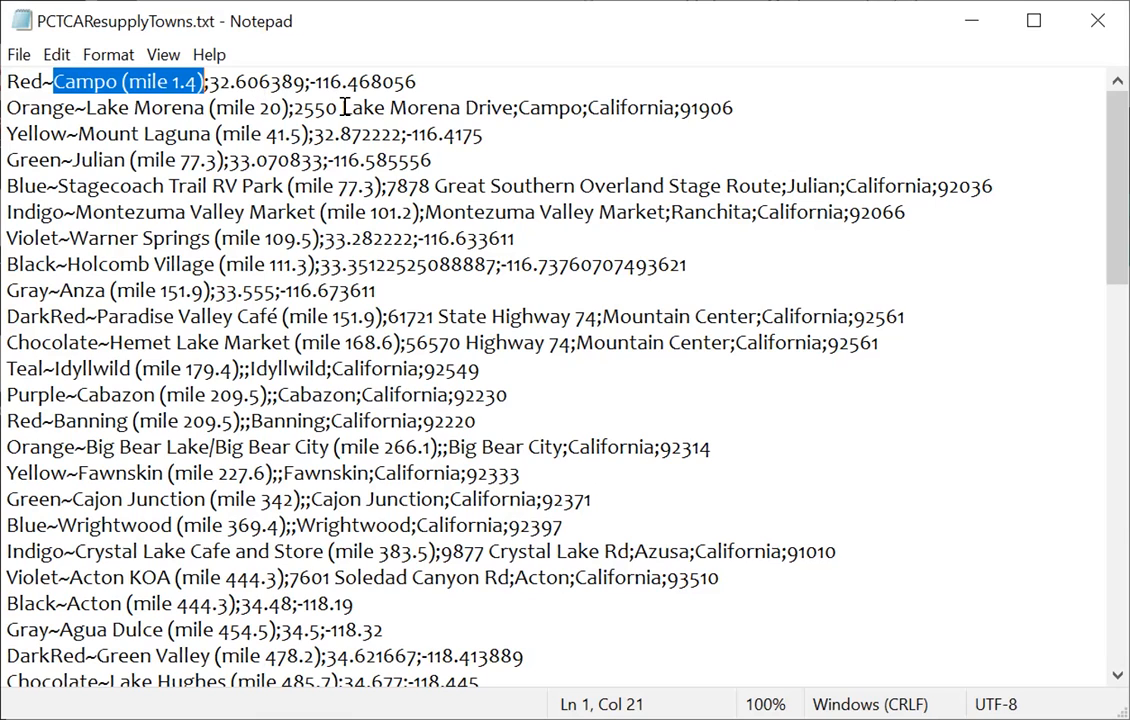
{"action": "left_click", "coordinate": [283, 100]}
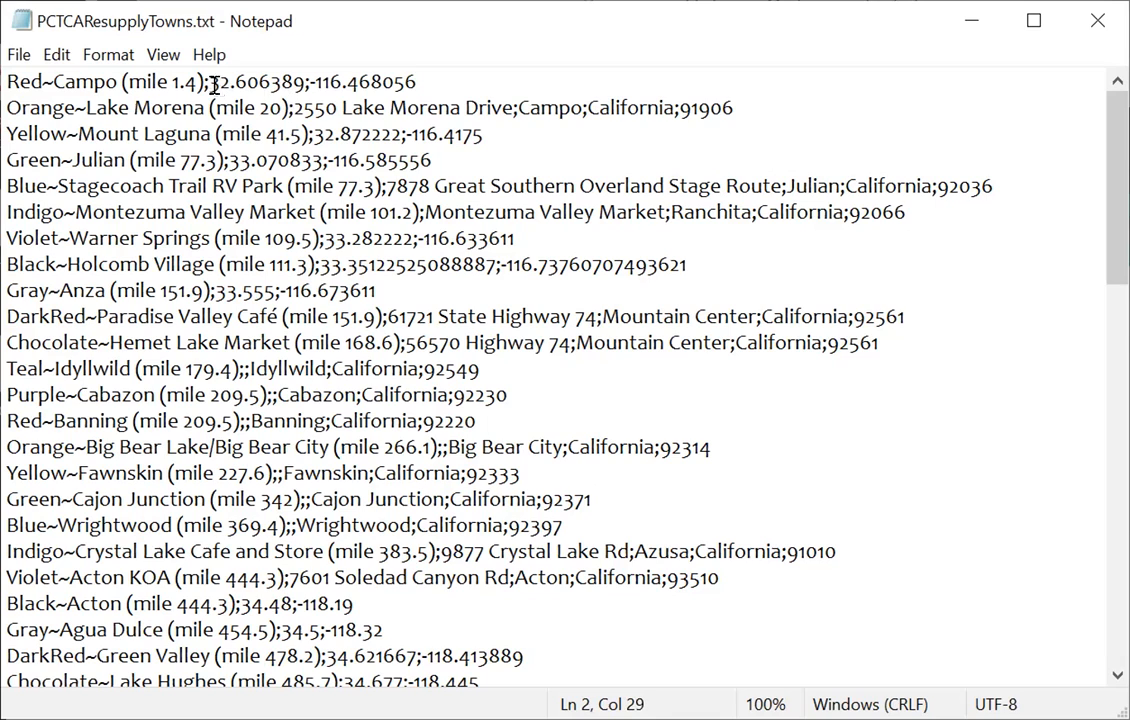
{"action": "left_click_drag", "start_coordinate": [208, 82], "coordinate": [414, 82]}
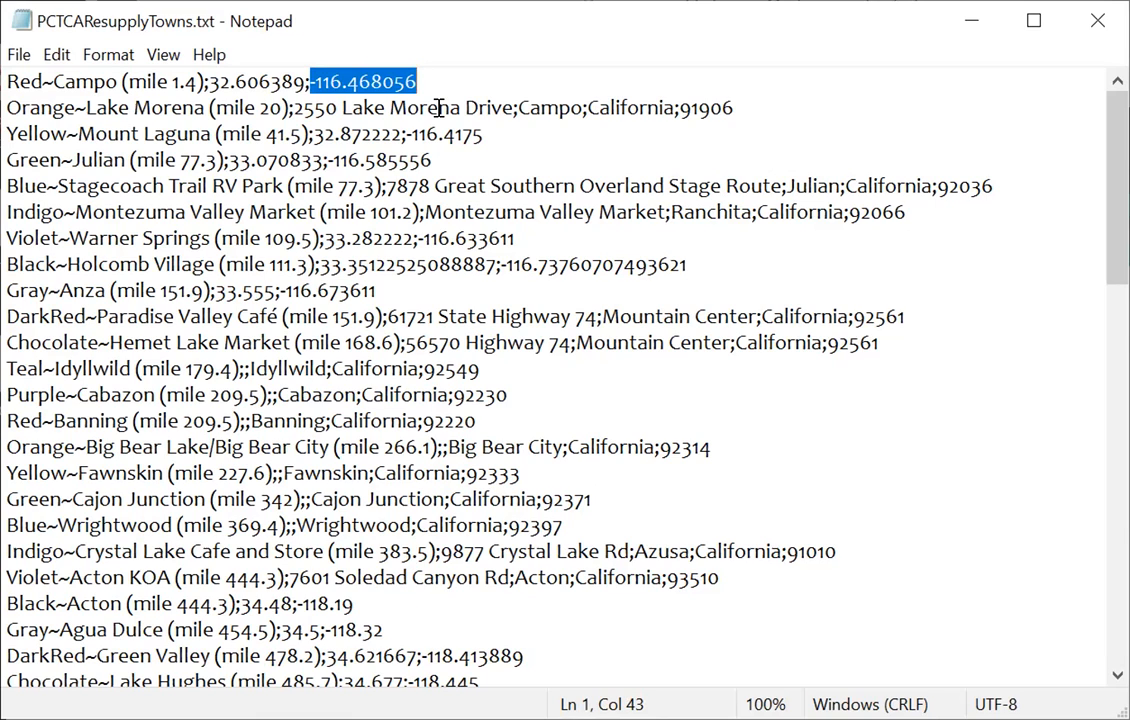
Examine the Lake Morena line's location name, street, city, state and zip code fields.
{"action": "left_click", "coordinate": [86, 107]}
{"action": "left_click_drag", "start_coordinate": [86, 107], "coordinate": [747, 101]}
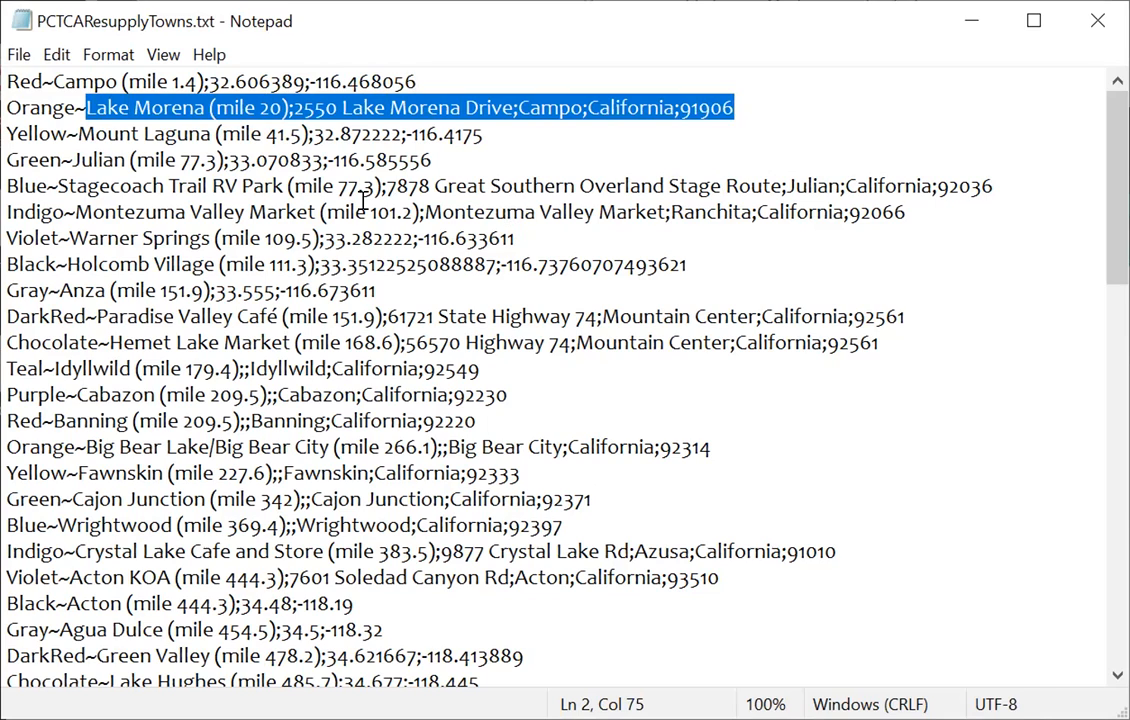
{"action": "left_click", "coordinate": [86, 107]}
{"action": "left_click_drag", "start_coordinate": [86, 107], "coordinate": [510, 106]}
{"action": "left_click", "coordinate": [330, 132]}
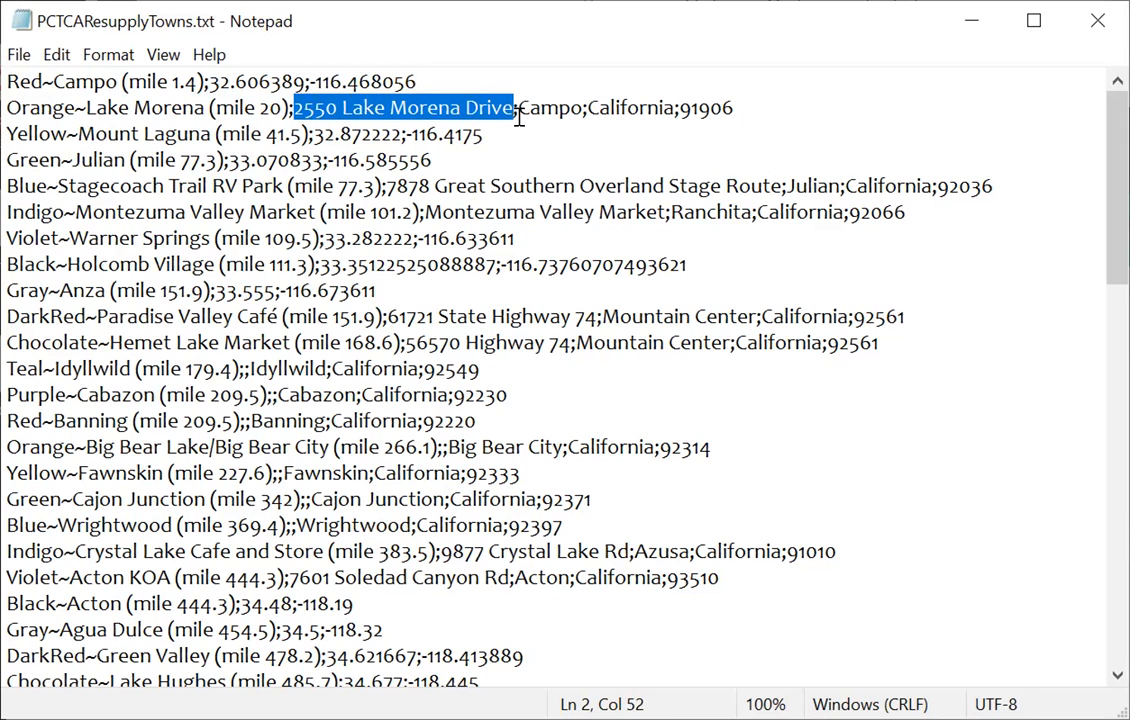
{"action": "left_click", "coordinate": [534, 150]}
{"action": "left_click_drag", "start_coordinate": [518, 107], "coordinate": [580, 106]}
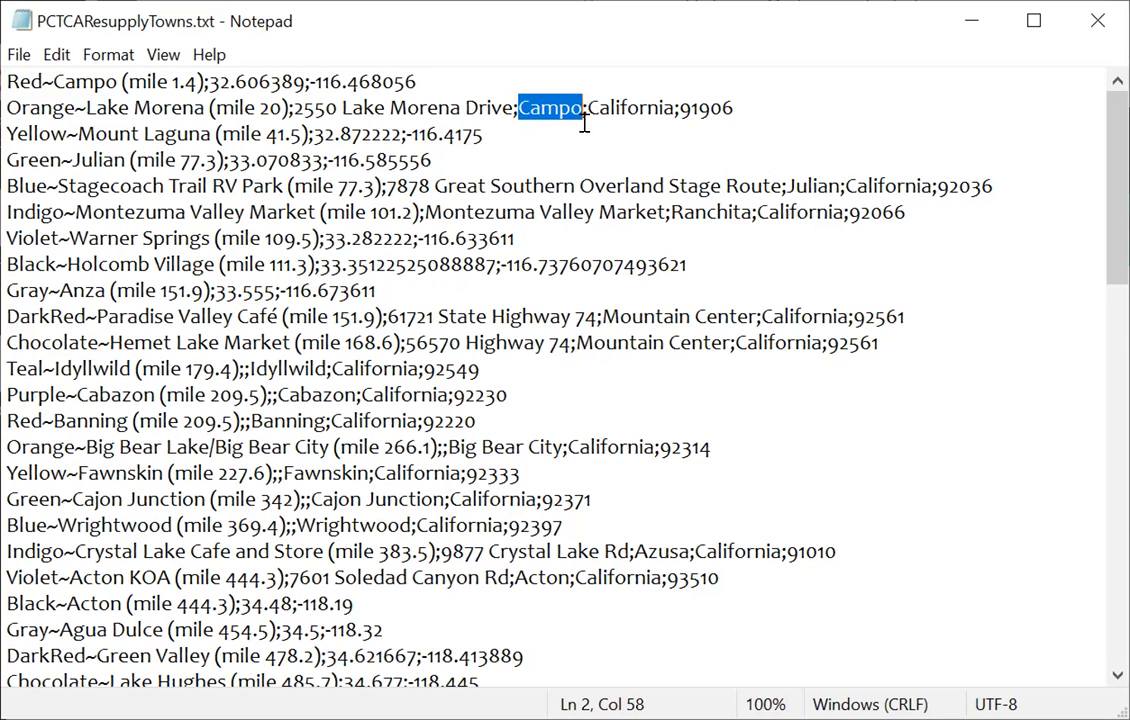
{"action": "left_click_drag", "start_coordinate": [588, 107], "coordinate": [669, 108]}
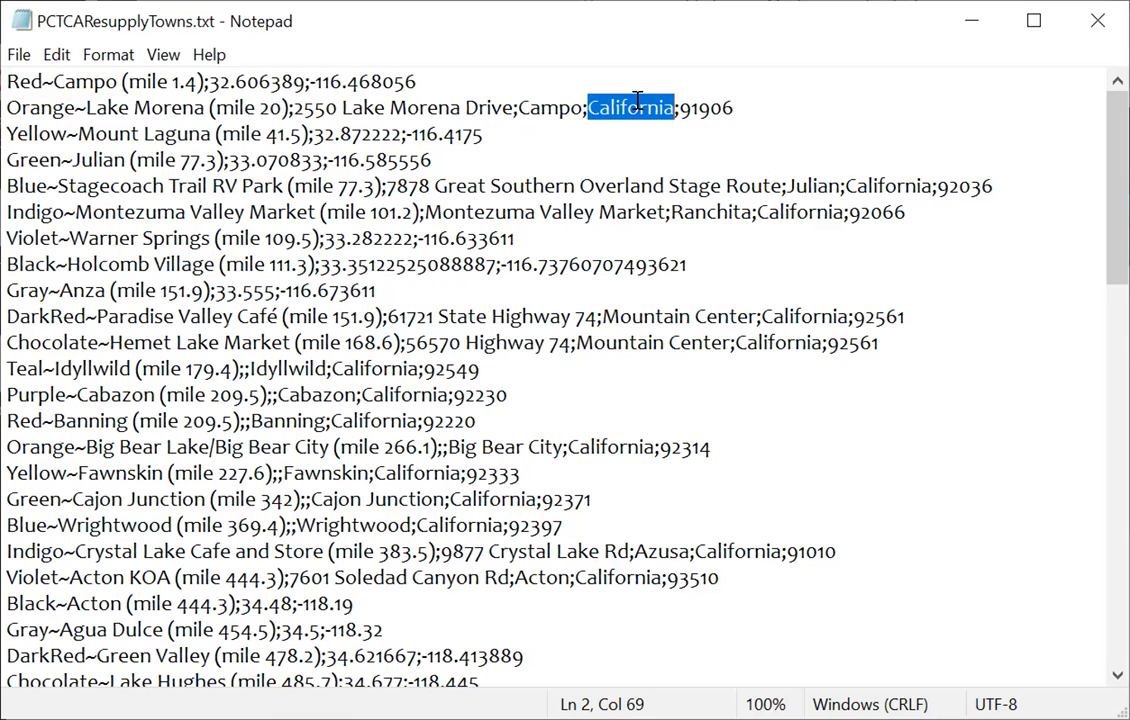
{"action": "left_click", "coordinate": [679, 107]}
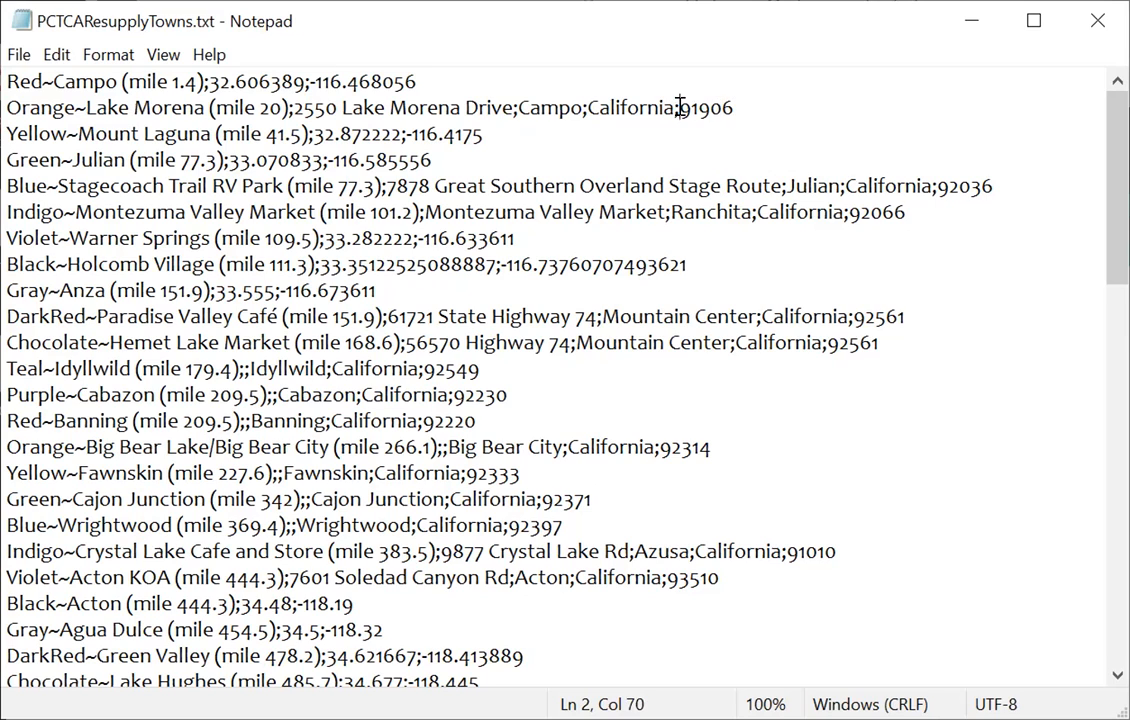
{"action": "left_click_drag", "start_coordinate": [679, 107], "coordinate": [733, 109]}
Duplicate the Orange~Lake Morena line directly below the original.
{"action": "left_click_drag", "start_coordinate": [12, 108], "coordinate": [750, 107]}
{"action": "key", "text": "ctrl+c"}
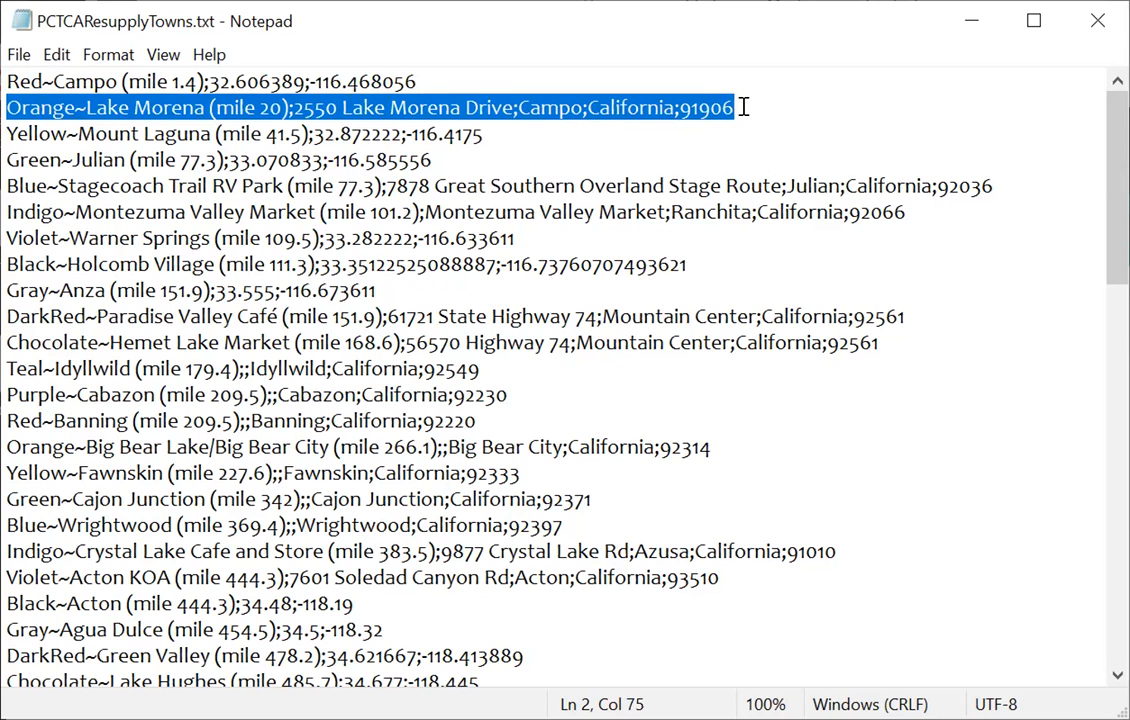
{"action": "left_click", "coordinate": [743, 107]}
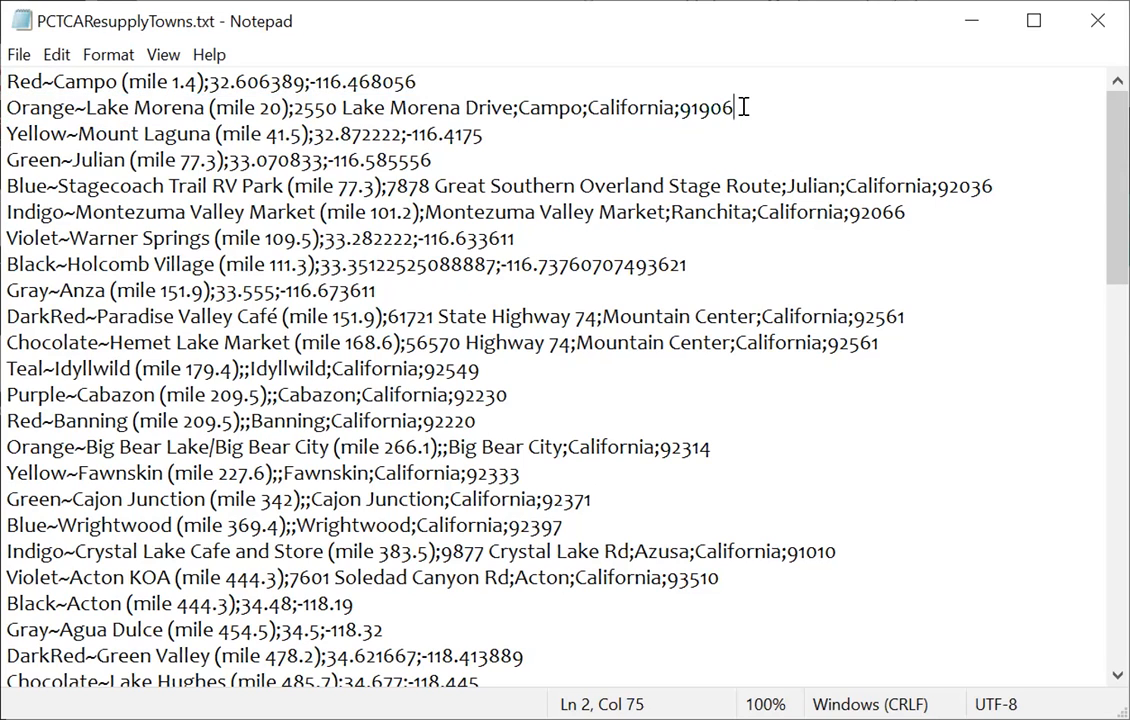
{"action": "key", "text": "Return"}
{"action": "key", "text": "ctrl+v"}
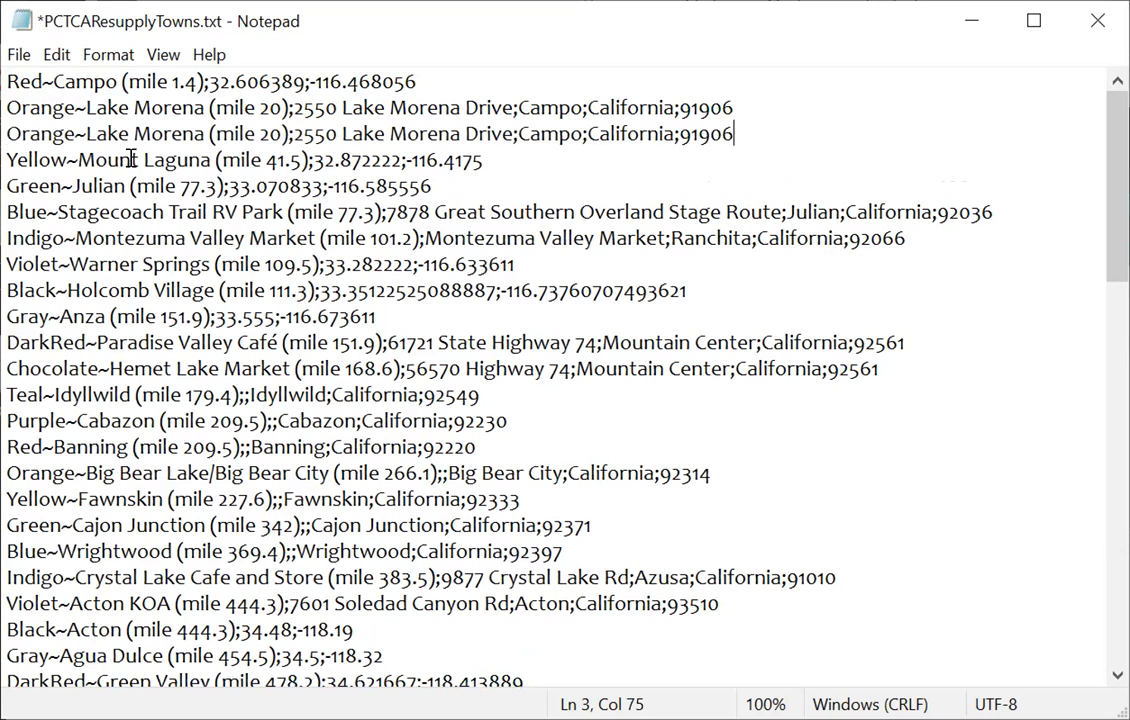
Remove the Orange~ colour prefix from the duplicated Lake Morena line.
{"action": "left_click", "coordinate": [79, 130]}
{"action": "key", "text": "BackSpace"}
{"action": "key", "text": "BackSpace"}
{"action": "key", "text": "BackSpace"}
{"action": "key", "text": "BackSpace"}
{"action": "key", "text": "BackSpace"}
{"action": "key", "text": "BackSpace"}
{"action": "key", "text": "BackSpace"}
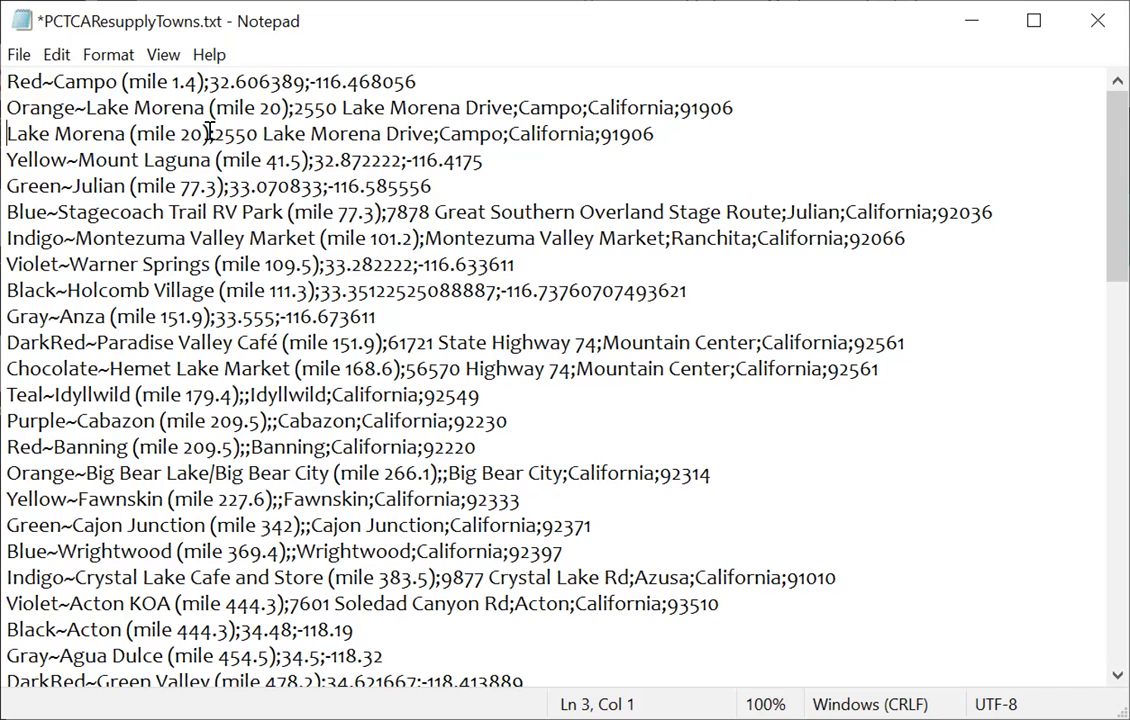
Delete the street address and the zip code from the duplicated Lake Morena line, keeping the semicolon separators.
{"action": "left_click_drag", "start_coordinate": [213, 133], "coordinate": [432, 133]}
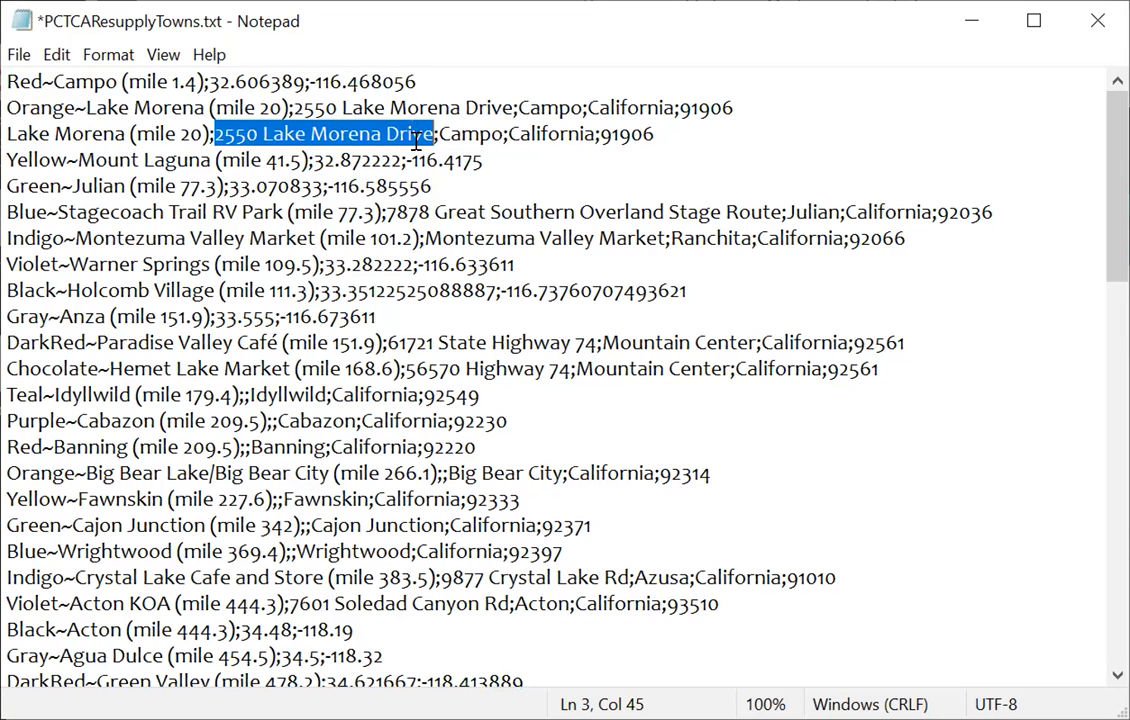
{"action": "key", "text": "Delete"}
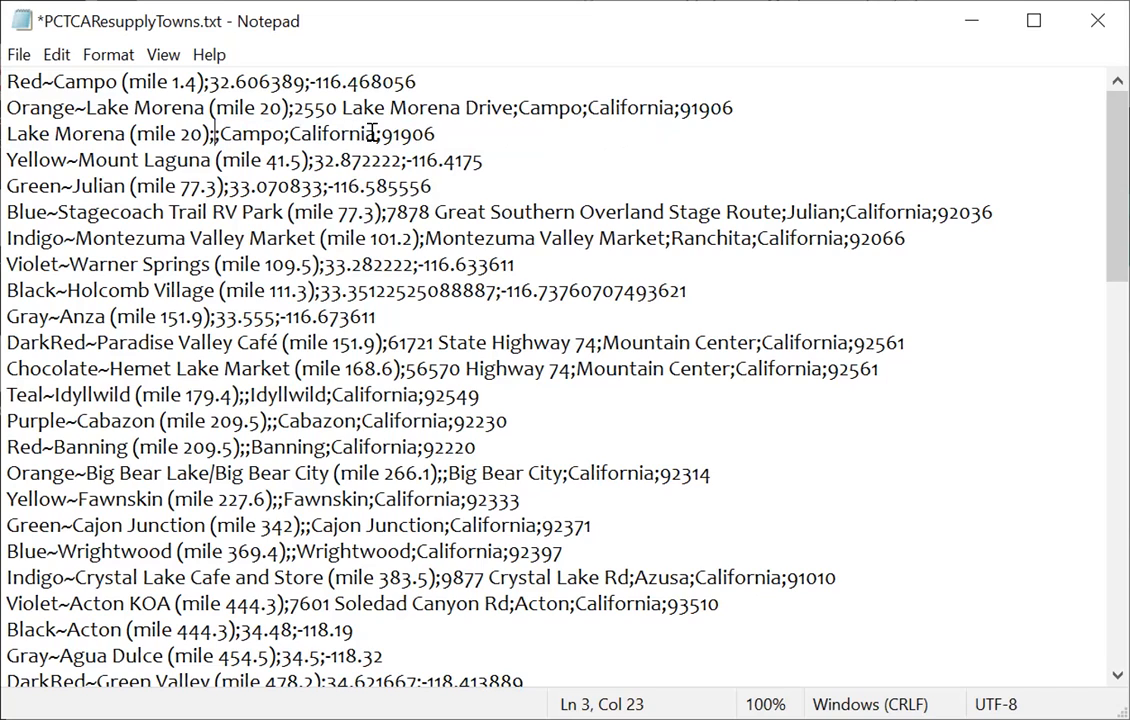
{"action": "left_click_drag", "start_coordinate": [381, 133], "coordinate": [491, 130]}
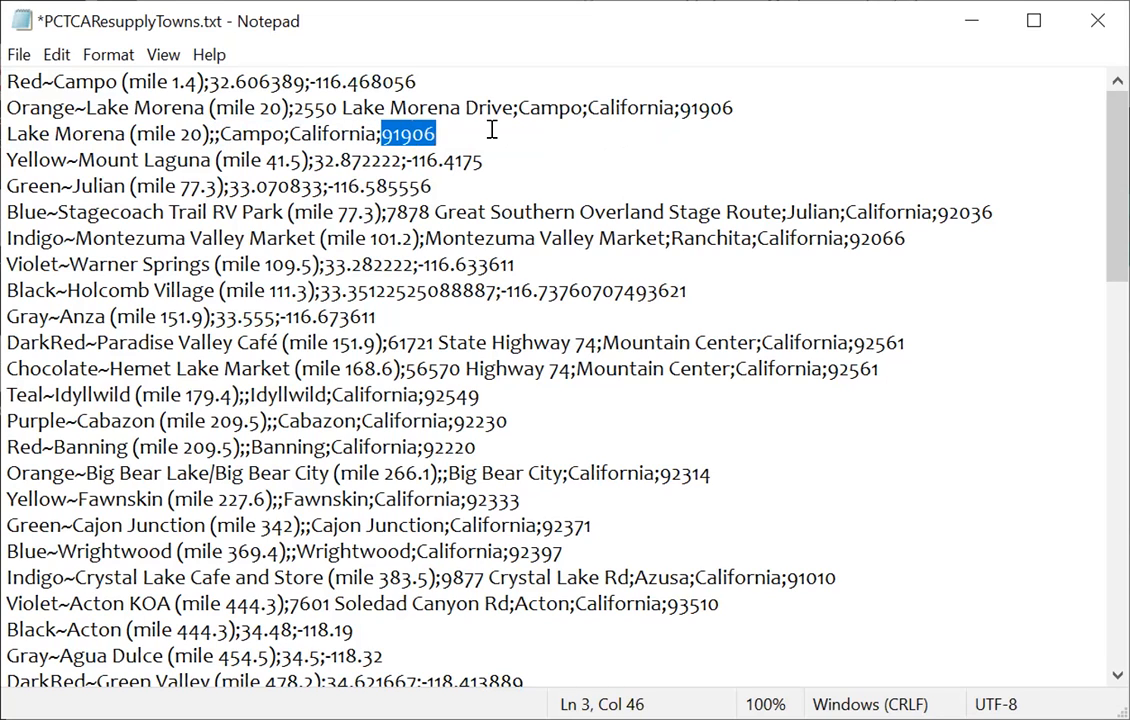
{"action": "key", "text": "Delete"}
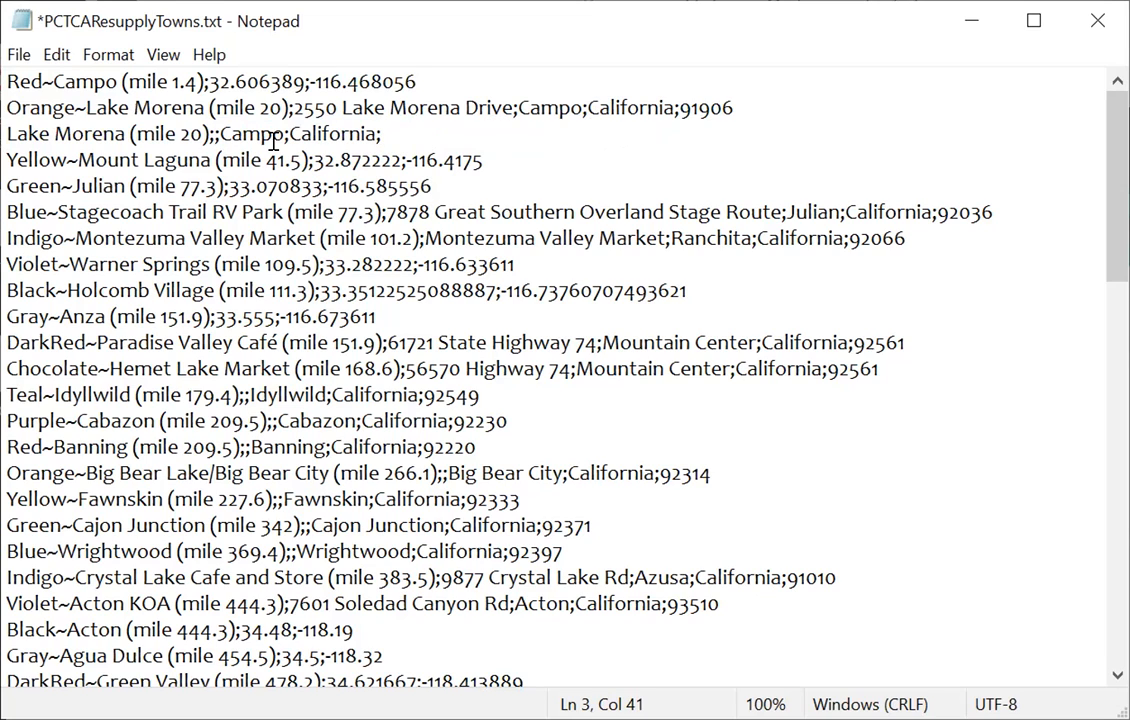
Examine the semicolon separators in the shortened Lake Morena line and in the Campo line.
{"action": "left_click", "coordinate": [213, 133]}
{"action": "type", "text": ";"}
{"action": "key", "text": "shift+Right"}
{"action": "left_click", "coordinate": [410, 133]}
{"action": "left_click", "coordinate": [205, 82]}
{"action": "left_click", "coordinate": [301, 82]}
{"action": "key", "text": "shift+Right"}
{"action": "left_click_drag", "start_coordinate": [205, 133], "coordinate": [209, 133]}
Delete the whole duplicated Lake Morena line, leaving only the original one.
{"action": "left_click", "coordinate": [386, 133]}
{"action": "key", "text": "BackSpace"}
{"action": "key", "text": "BackSpace"}
{"action": "key", "text": "BackSpace"}
{"action": "key", "text": "BackSpace"}
{"action": "key", "text": "BackSpace"}
{"action": "key", "text": "BackSpace"}
{"action": "key", "text": "BackSpace"}
{"action": "key", "text": "BackSpace"}
{"action": "key", "text": "BackSpace"}
{"action": "key", "text": "BackSpace"}
{"action": "key", "text": "BackSpace"}
{"action": "key", "text": "BackSpace"}
{"action": "key", "text": "BackSpace"}
{"action": "key", "text": "BackSpace"}
{"action": "key", "text": "BackSpace"}
{"action": "key", "text": "BackSpace"}
{"action": "key", "text": "BackSpace"}
{"action": "key", "text": "BackSpace"}
{"action": "key", "text": "BackSpace"}
{"action": "key", "text": "BackSpace"}
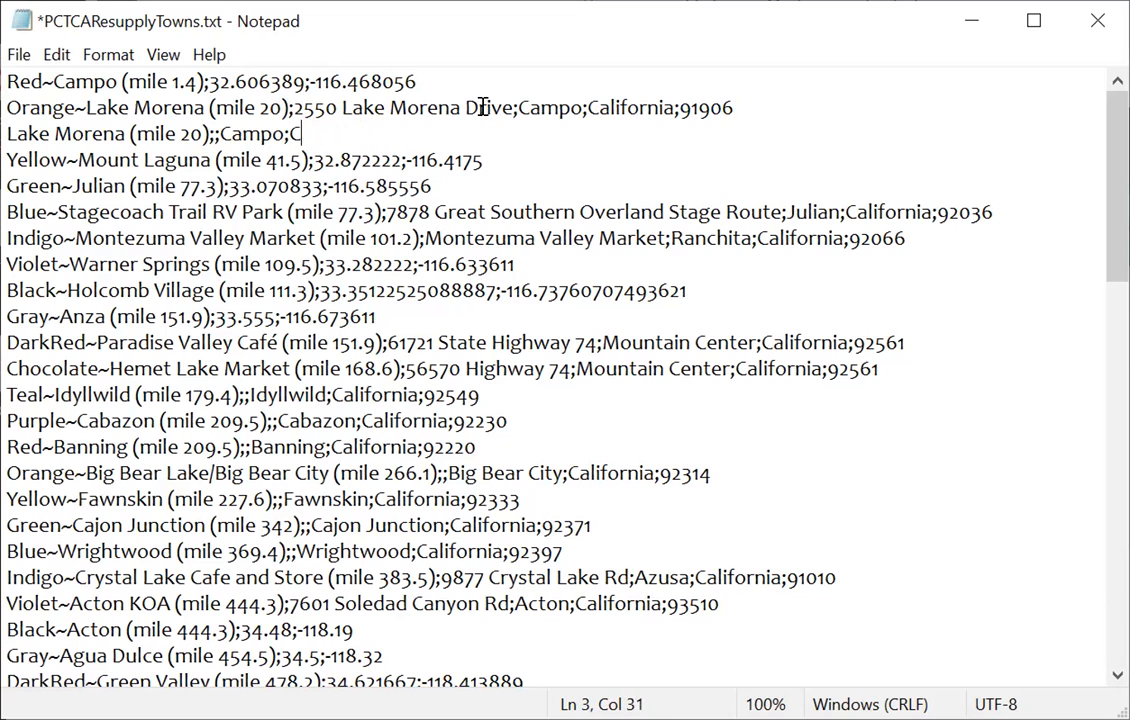
{"action": "key", "text": "BackSpace"}
{"action": "key", "text": "BackSpace"}
{"action": "key", "text": "BackSpace"}
{"action": "key", "text": "BackSpace"}
{"action": "key", "text": "BackSpace"}
{"action": "key", "text": "BackSpace"}
{"action": "key", "text": "BackSpace"}
{"action": "key", "text": "BackSpace"}
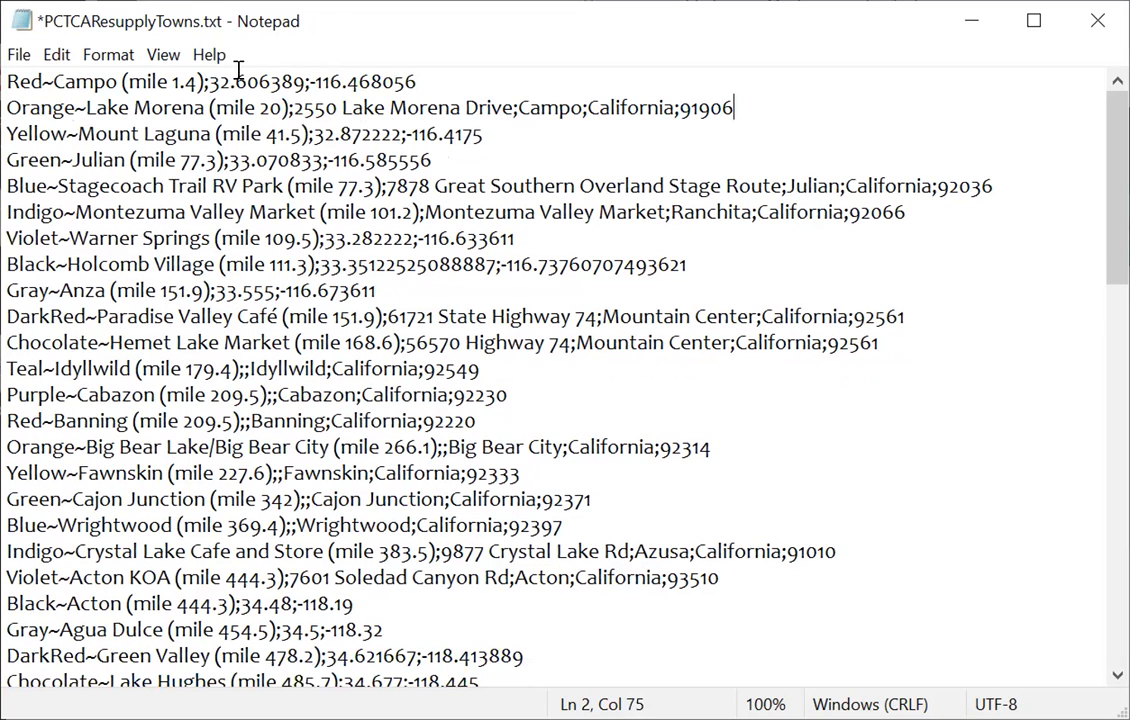
Compare the Campo line's latitude and longitude with the address fields of the Lake Morena line.
{"action": "left_click", "coordinate": [206, 81]}
{"action": "left_click_drag", "start_coordinate": [206, 81], "coordinate": [452, 66]}
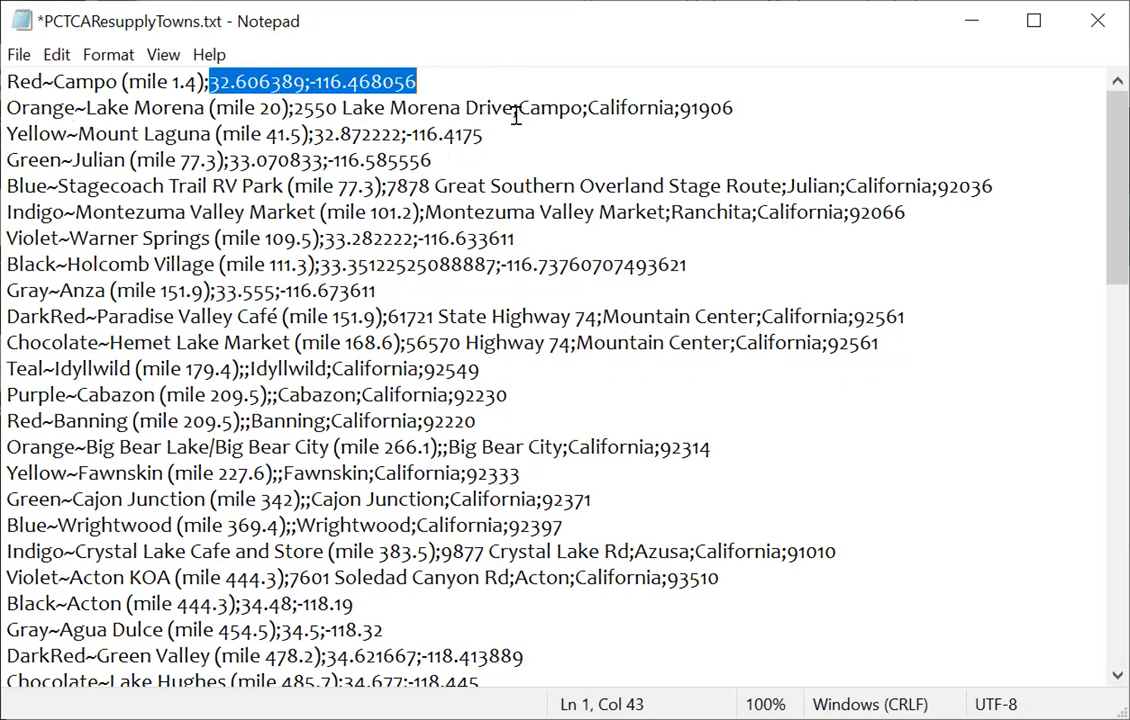
{"action": "left_click", "coordinate": [448, 187]}
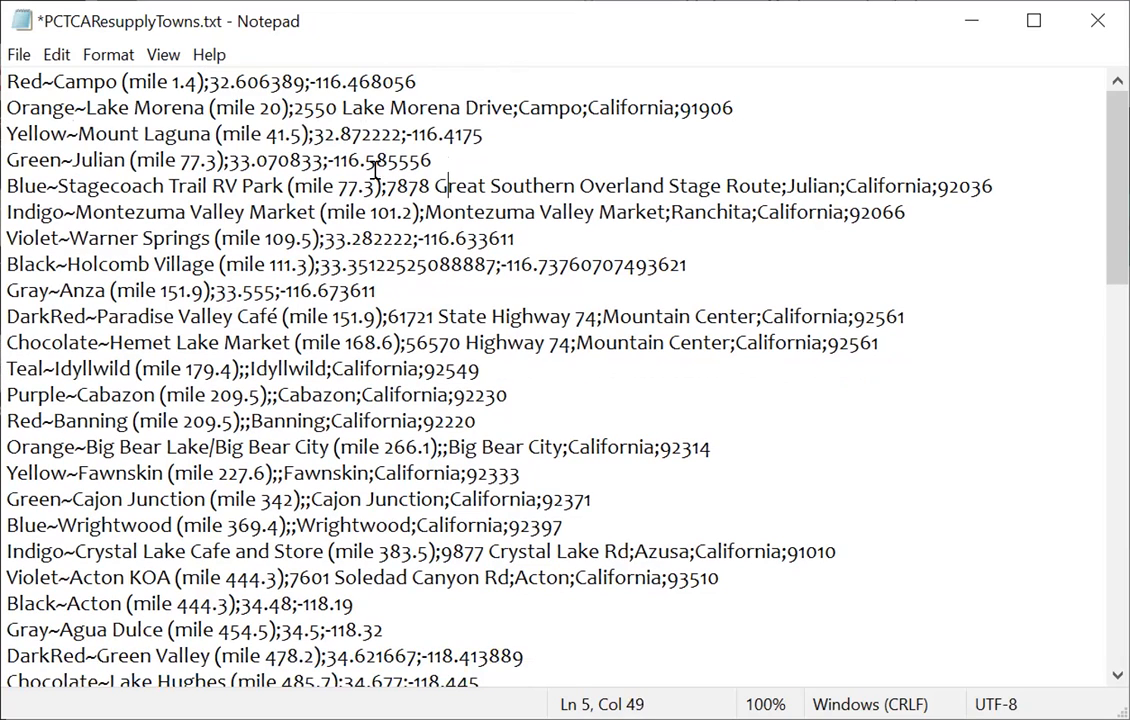
{"action": "left_click", "coordinate": [293, 107]}
{"action": "left_click_drag", "start_coordinate": [293, 107], "coordinate": [810, 106]}
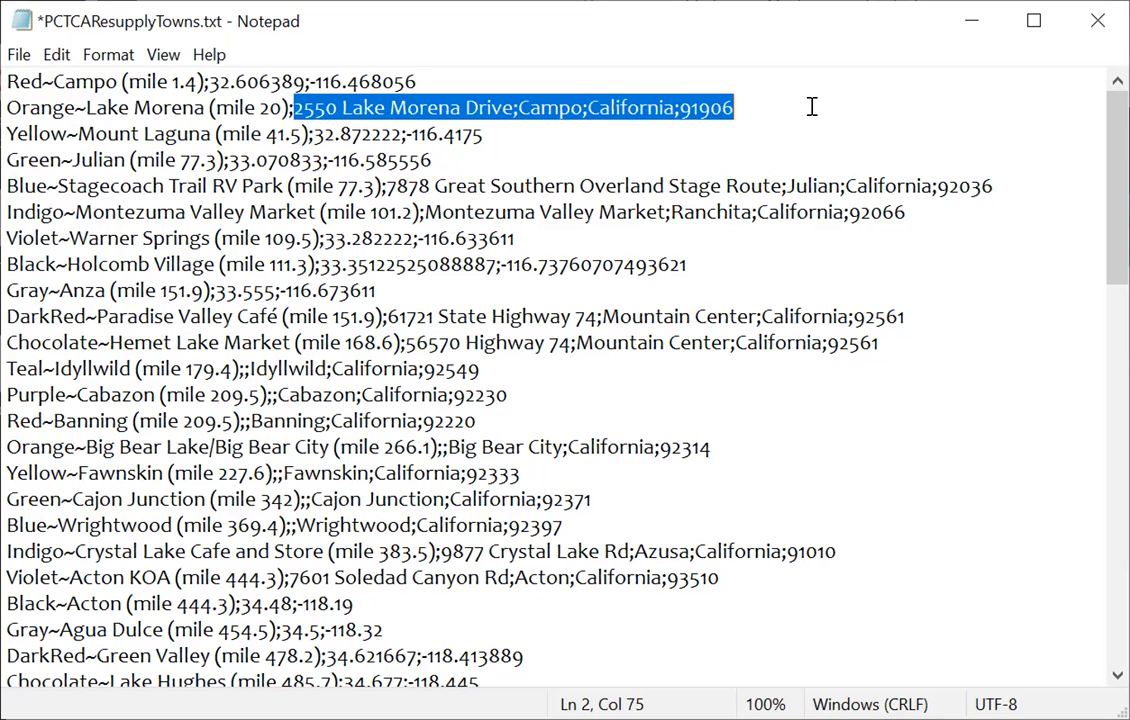
{"action": "left_click", "coordinate": [612, 212]}
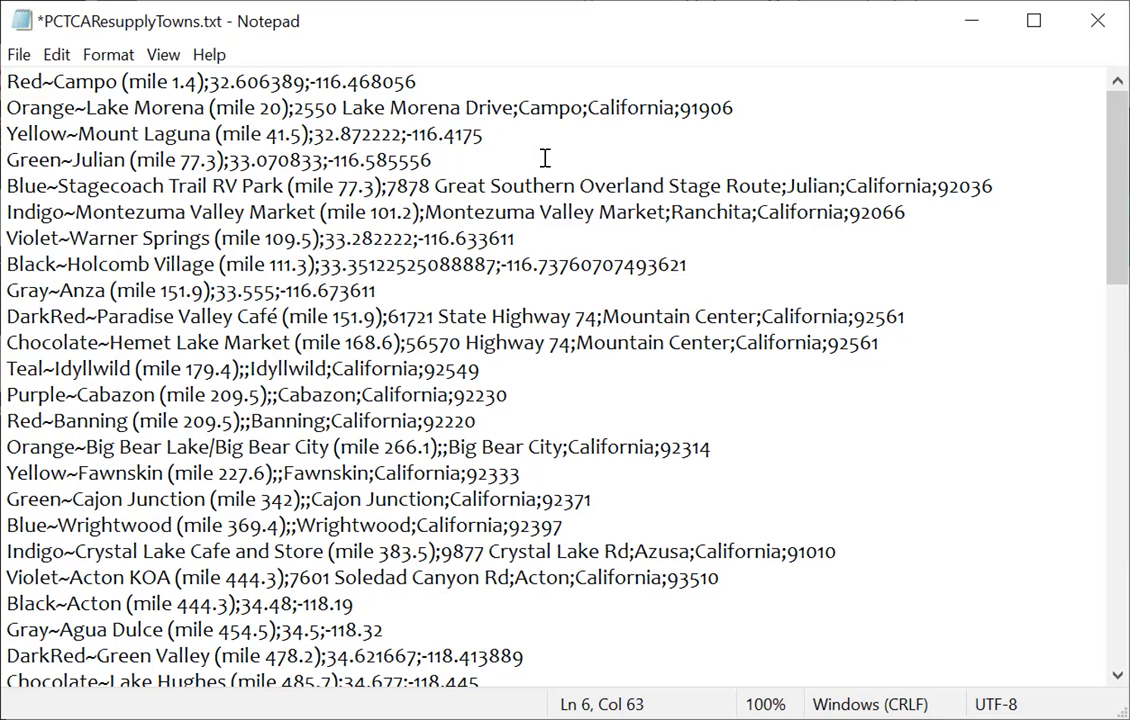
Close the text file, switch to Map-o-Matic and start choosing a file to create a new map and locations from.
{"action": "left_click", "coordinate": [1097, 20]}
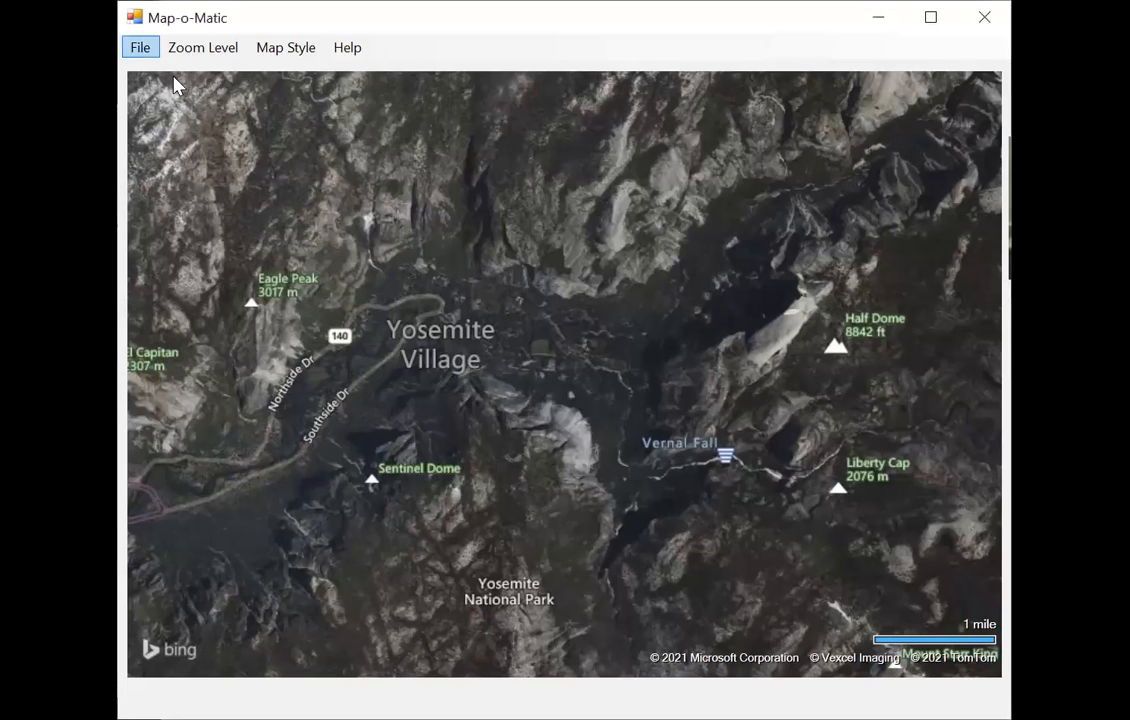
{"action": "left_click", "coordinate": [141, 48]}
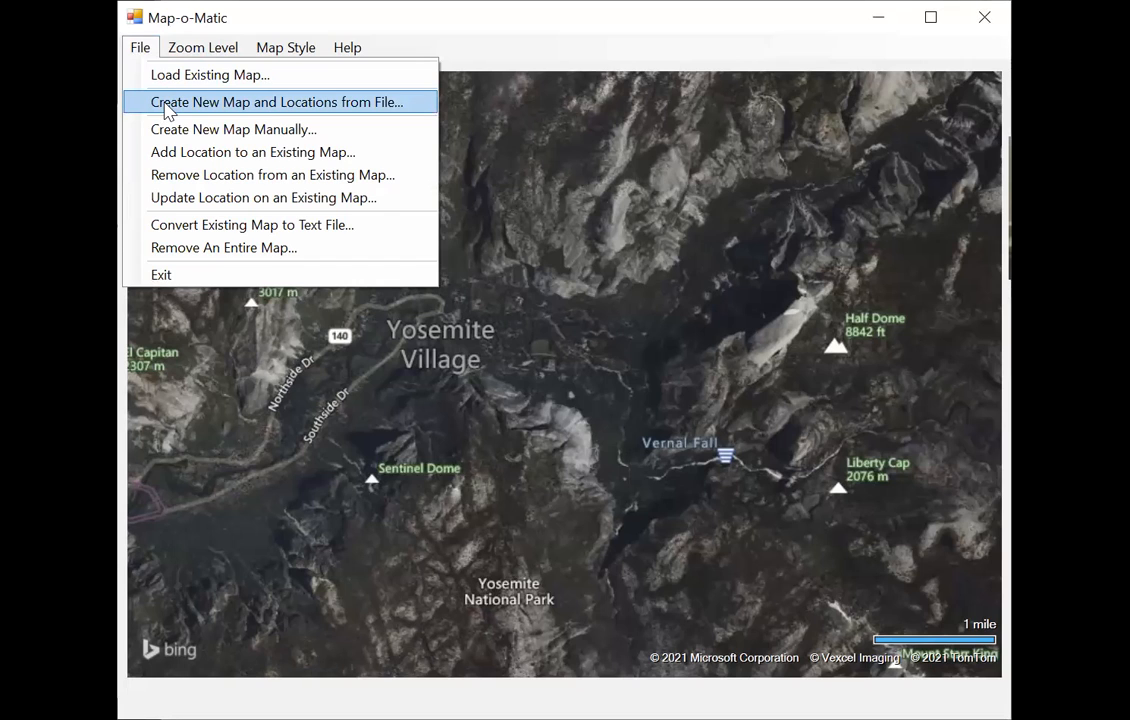
{"action": "left_click", "coordinate": [167, 104]}
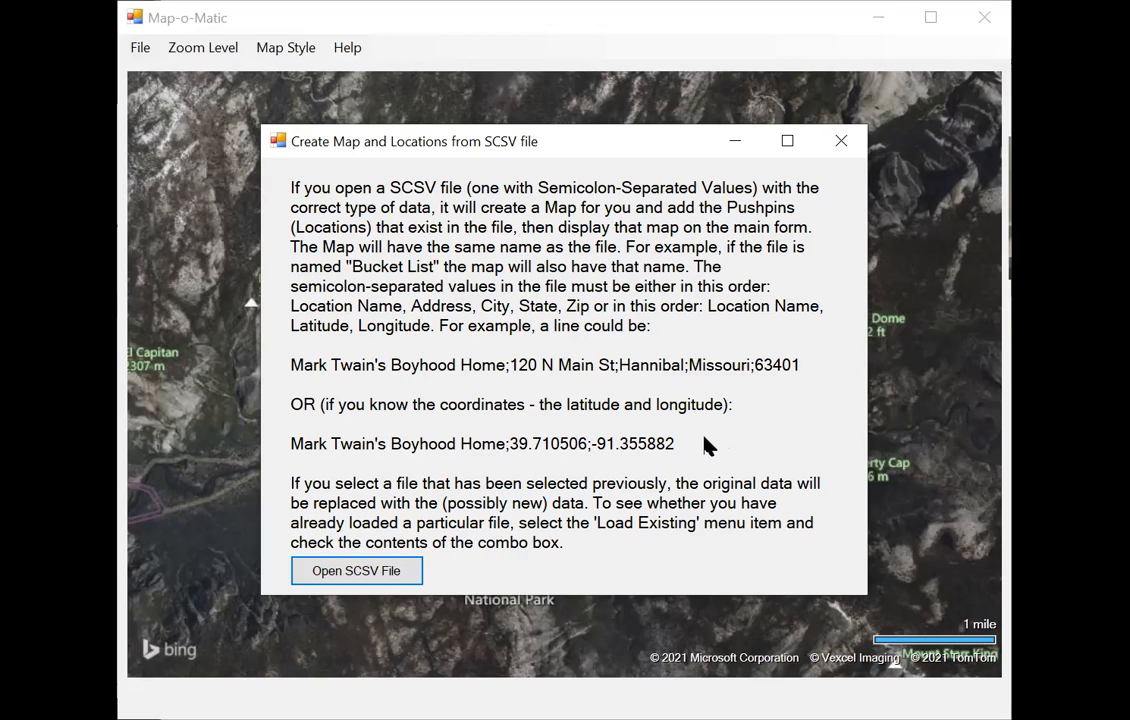
{"action": "left_click", "coordinate": [397, 572]}
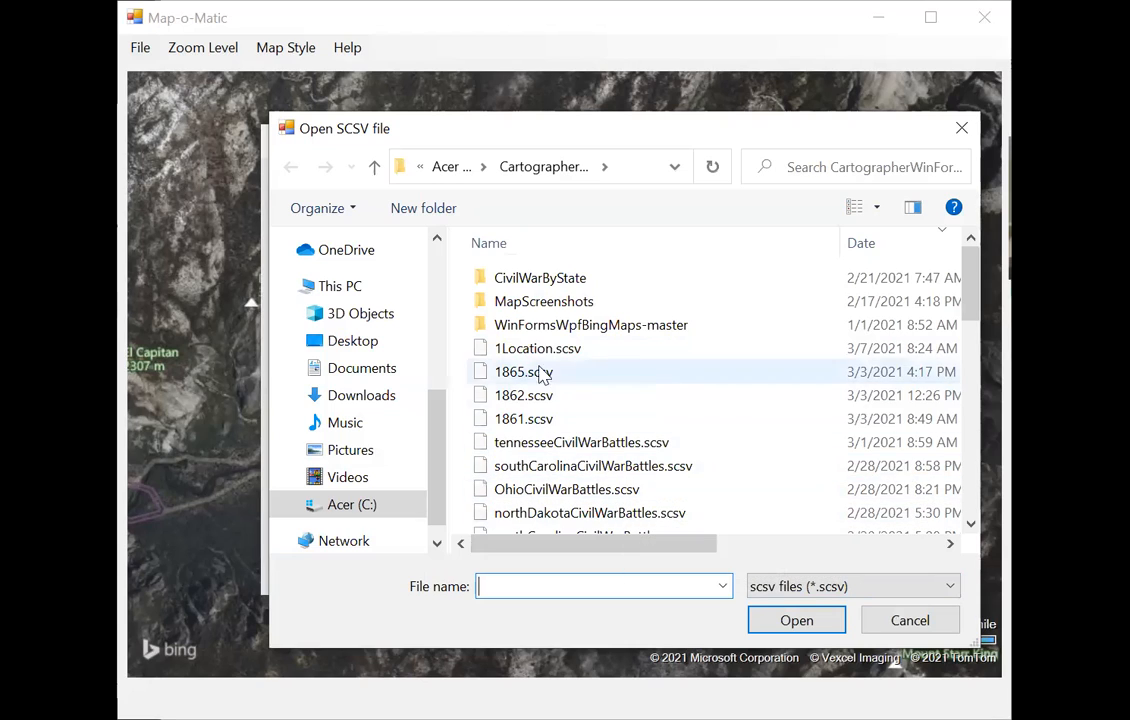
Load PCTCAResupplyTowns.txt using the txt files filter, agreeing to replace the existing map of that name.
{"action": "left_click", "coordinate": [950, 588]}
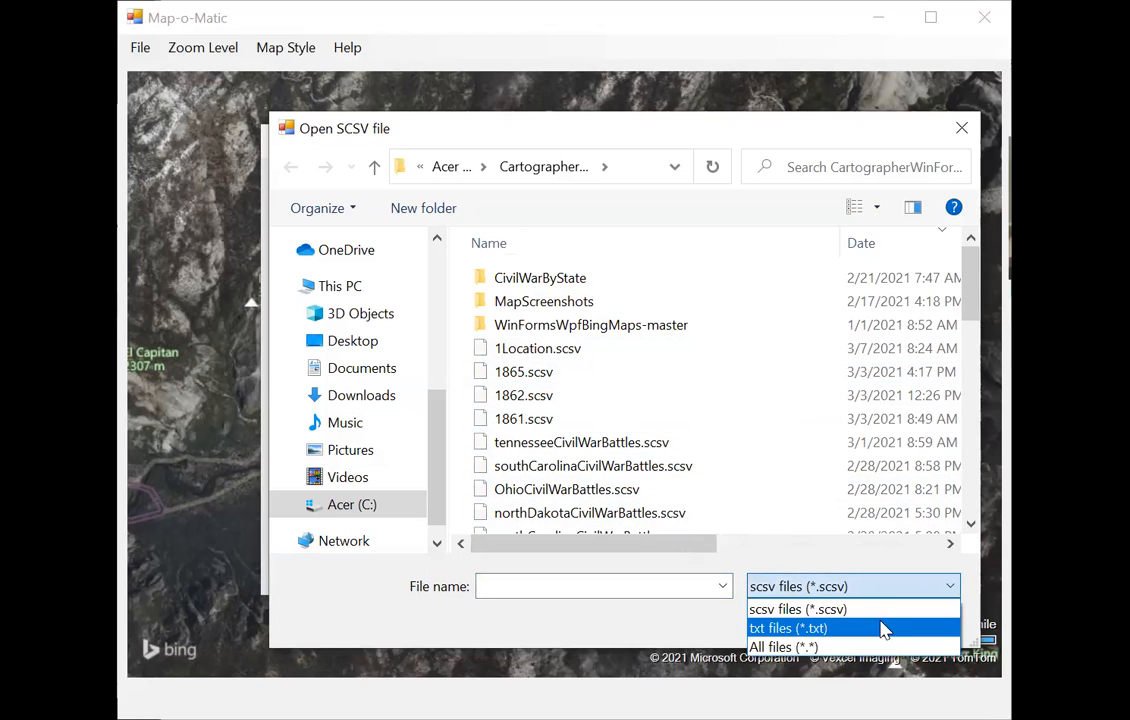
{"action": "left_click", "coordinate": [880, 628]}
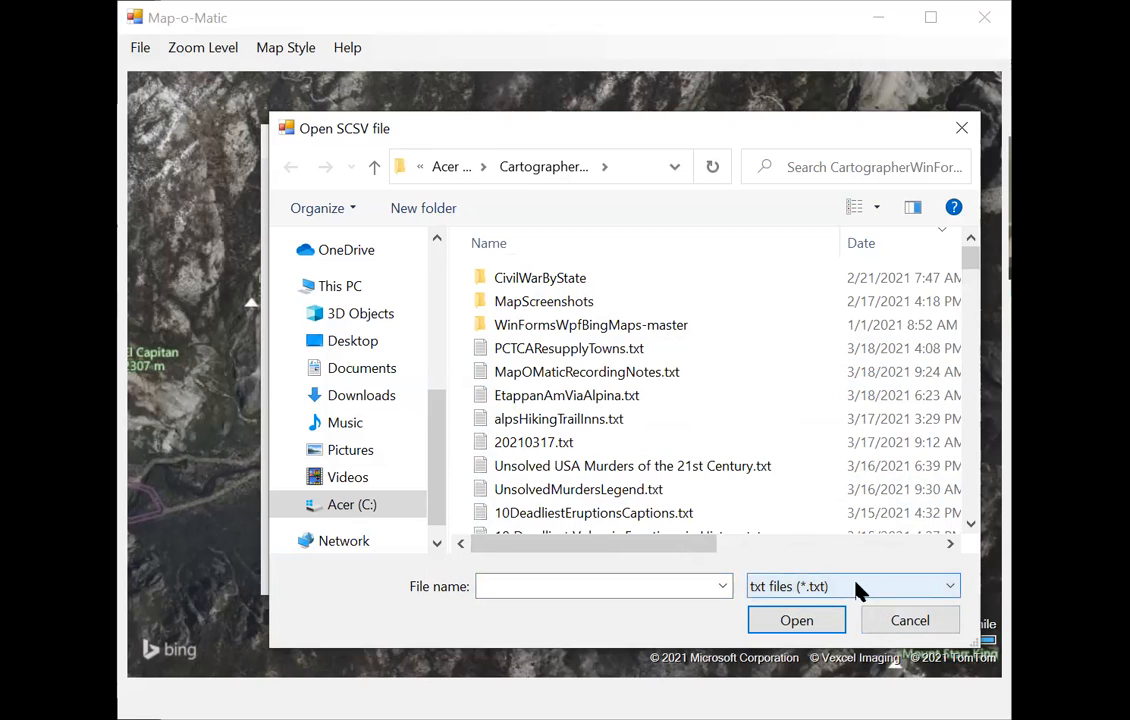
{"action": "left_click", "coordinate": [593, 352]}
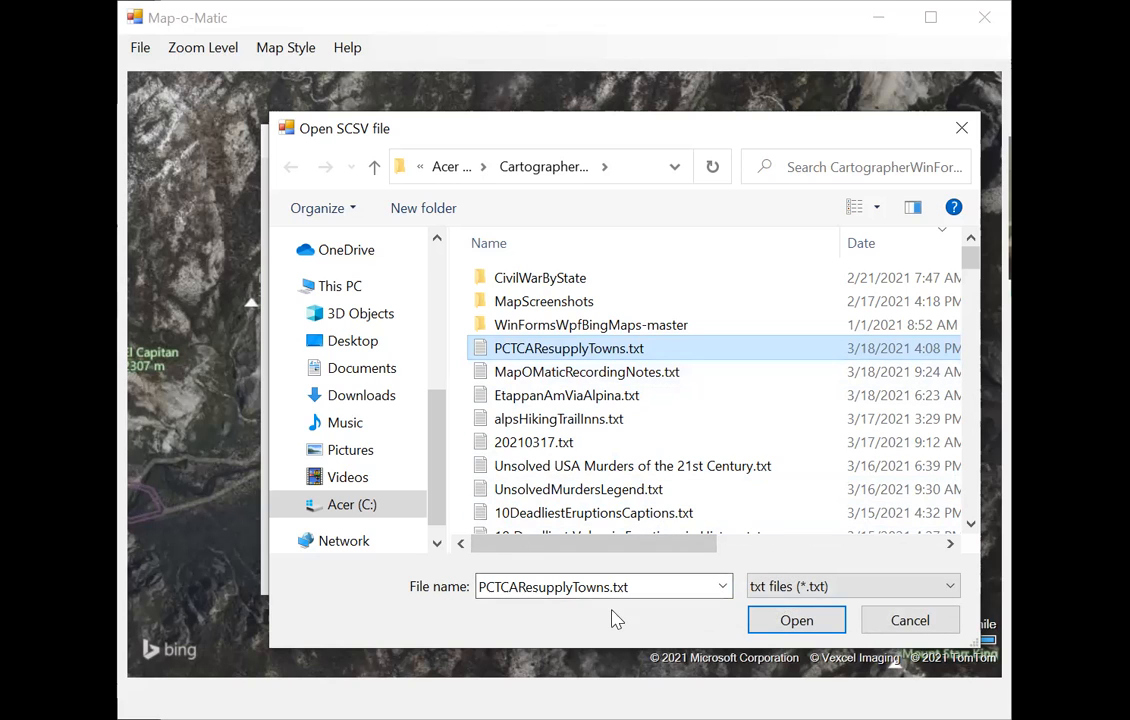
{"action": "left_click", "coordinate": [785, 621]}
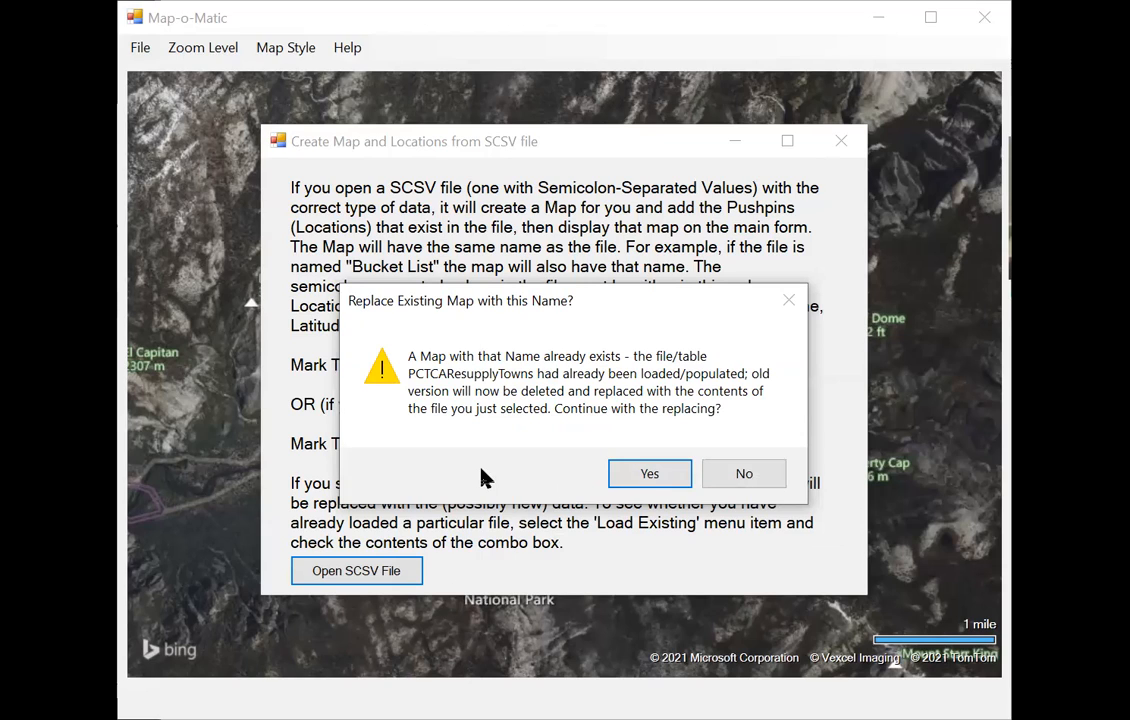
{"action": "left_click", "coordinate": [650, 475]}
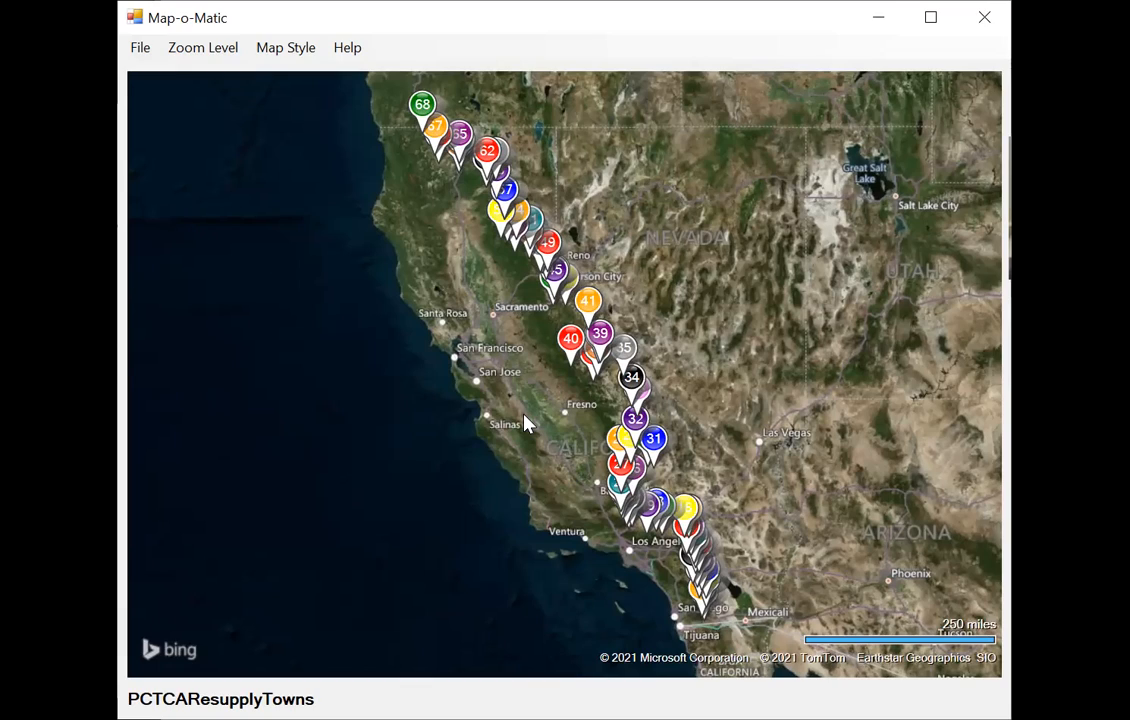
Examine the resupply pins around Yosemite, Mammoth Lakes and Bishop up close, and check the available zoom levels.
{"action": "scroll", "coordinate": [523, 414], "scroll_direction": "up", "scroll_amount": 1}
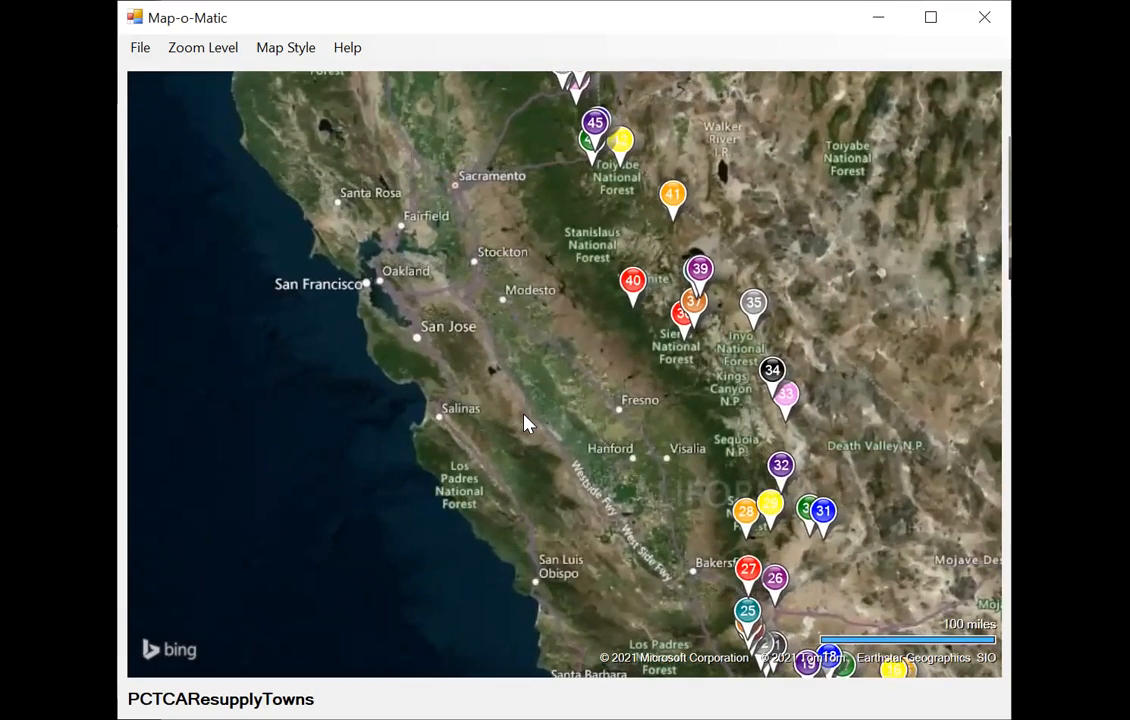
{"action": "scroll", "coordinate": [523, 414], "scroll_direction": "up", "scroll_amount": 1}
{"action": "left_click_drag", "start_coordinate": [663, 370], "coordinate": [295, 541]}
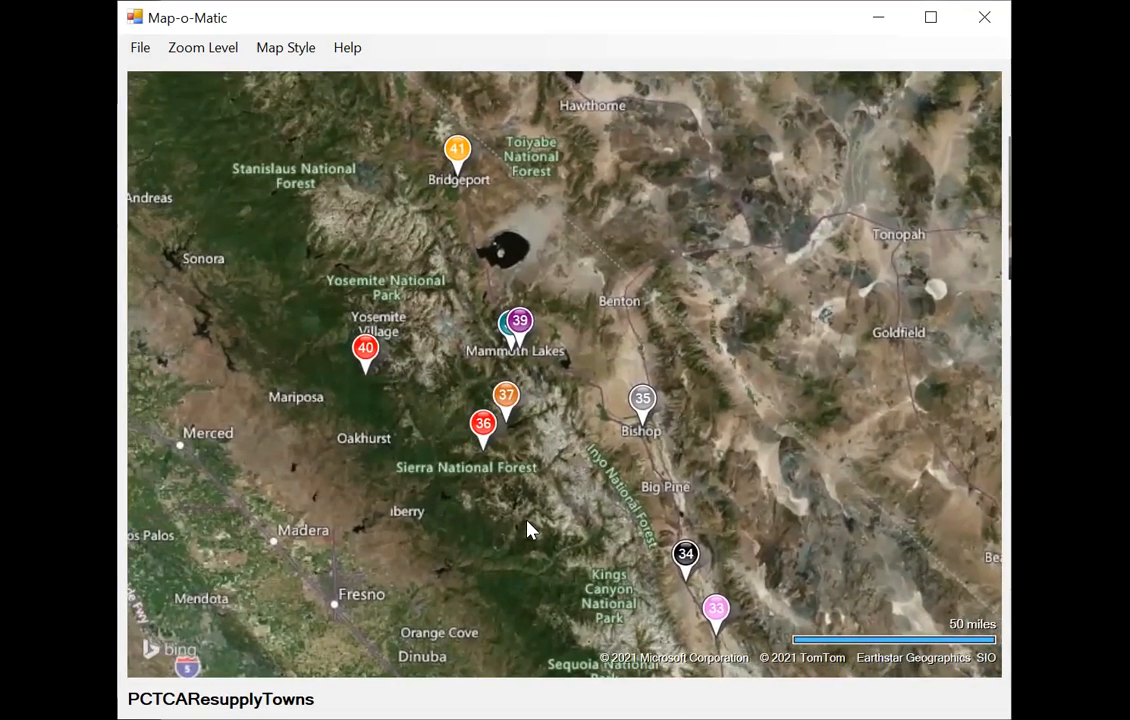
{"action": "left_click", "coordinate": [204, 48]}
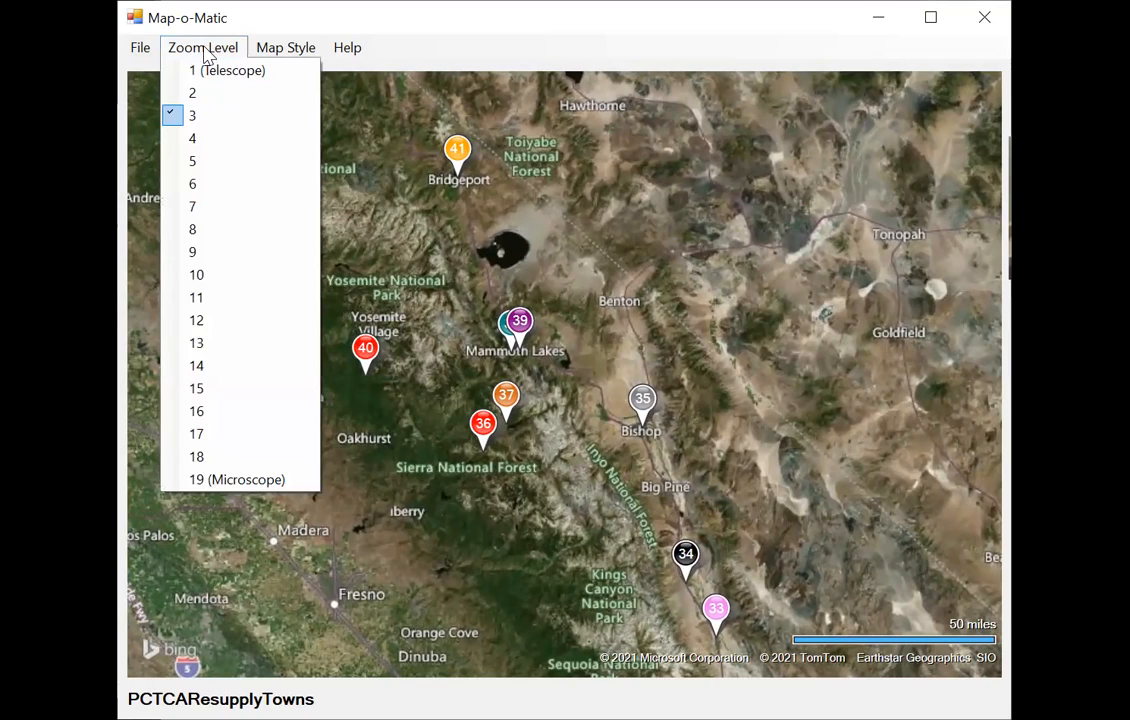
{"action": "left_click", "coordinate": [450, 546]}
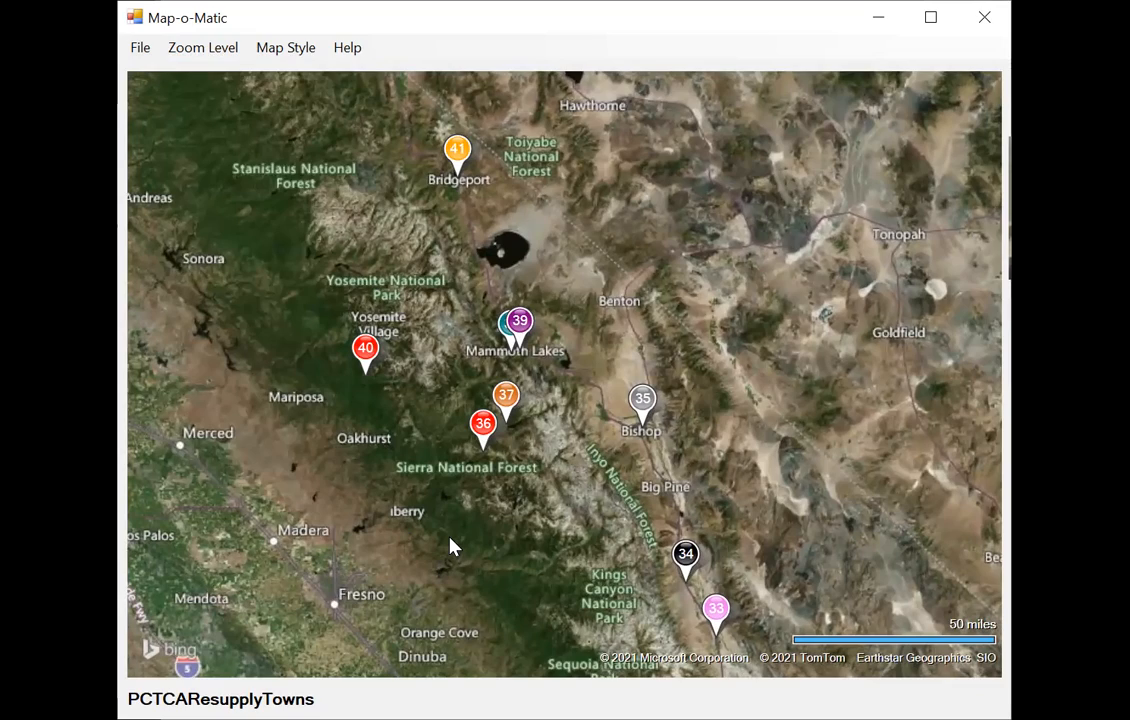
Check the location labels of pins 35, 38, 39 and 40 between Bishop and Yosemite.
{"action": "scroll", "coordinate": [576, 510], "scroll_direction": "up", "scroll_amount": 3}
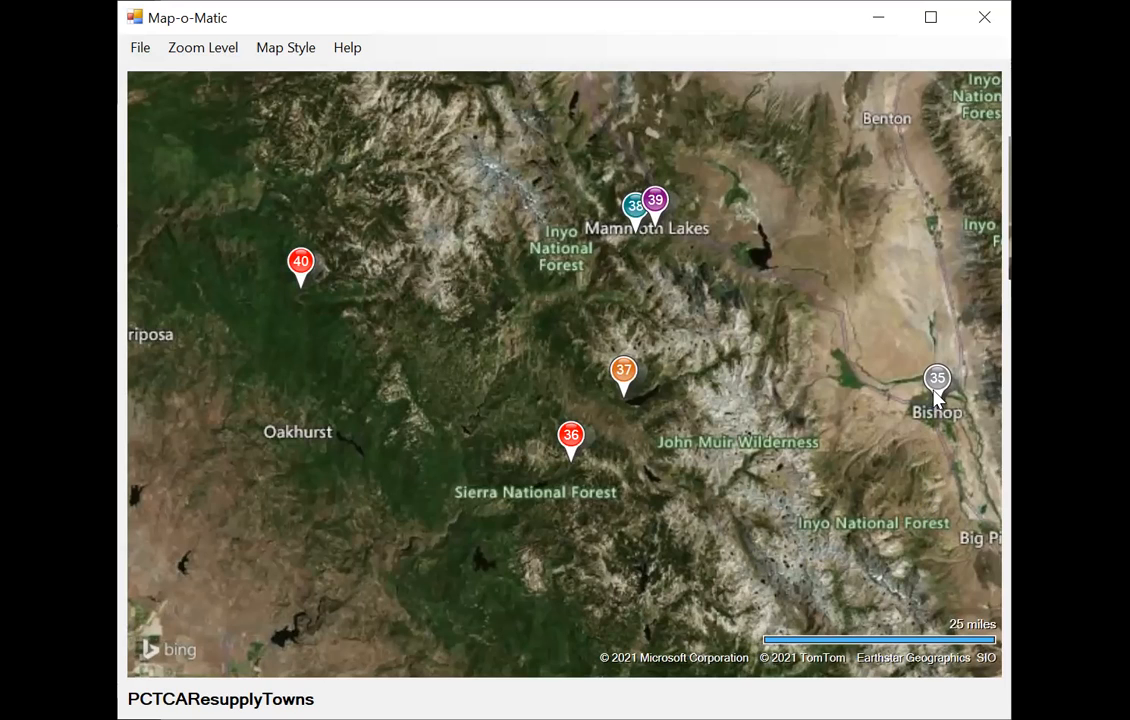
{"action": "mouse_move", "coordinate": [936, 388]}
{"action": "mouse_move", "coordinate": [607, 213]}
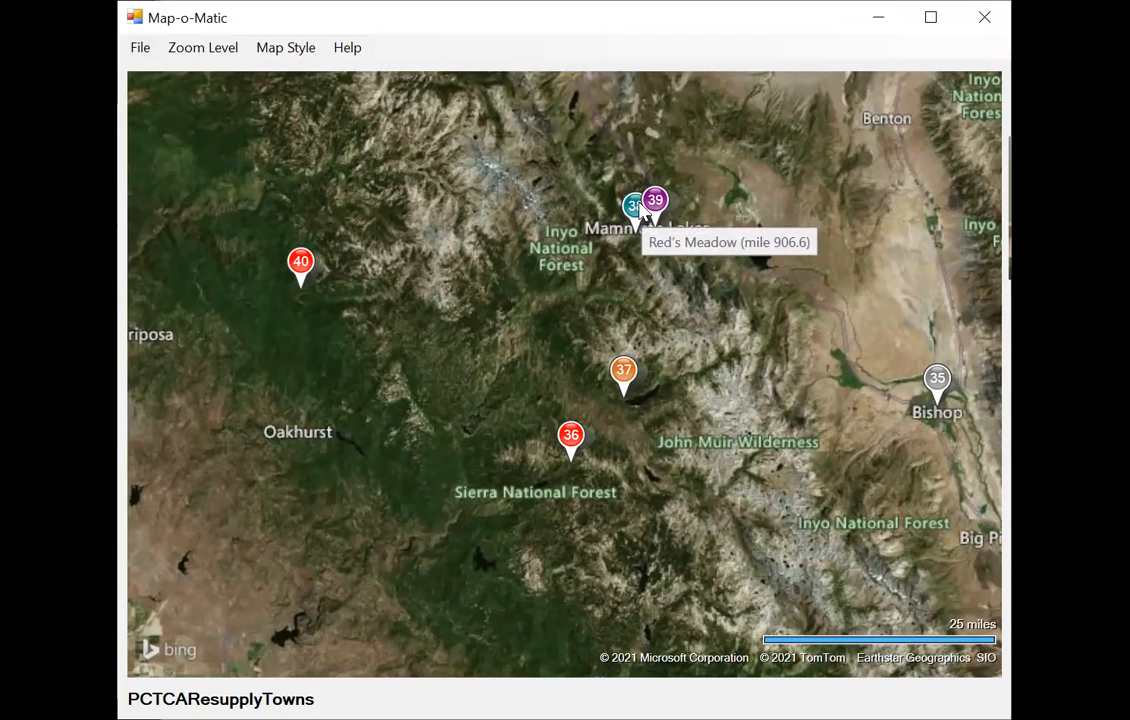
{"action": "mouse_move", "coordinate": [653, 205]}
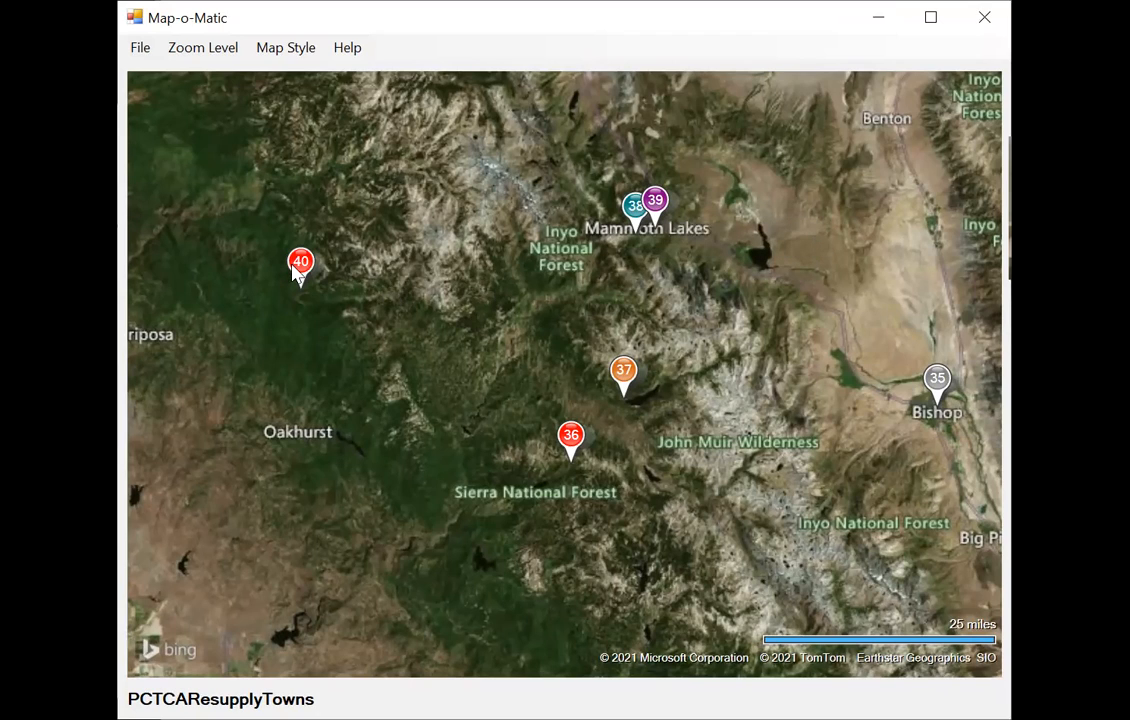
{"action": "mouse_move", "coordinate": [302, 264]}
Look over the commands for loading, creating, editing, converting and removing maps.
{"action": "left_click", "coordinate": [143, 49]}
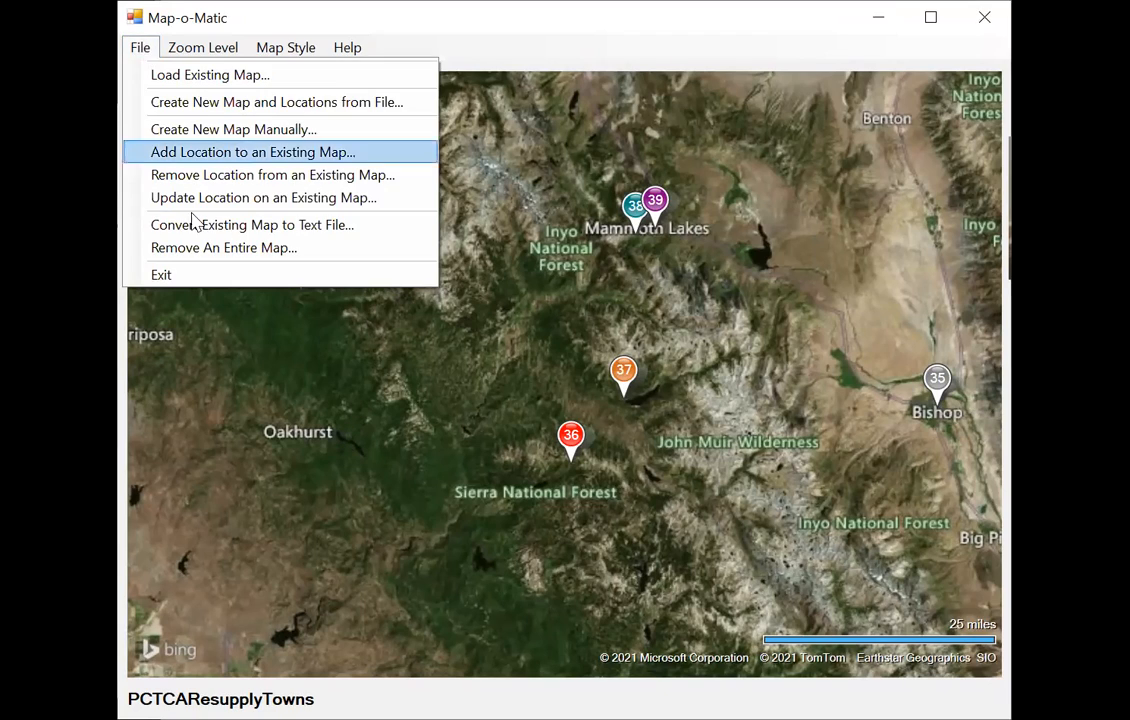